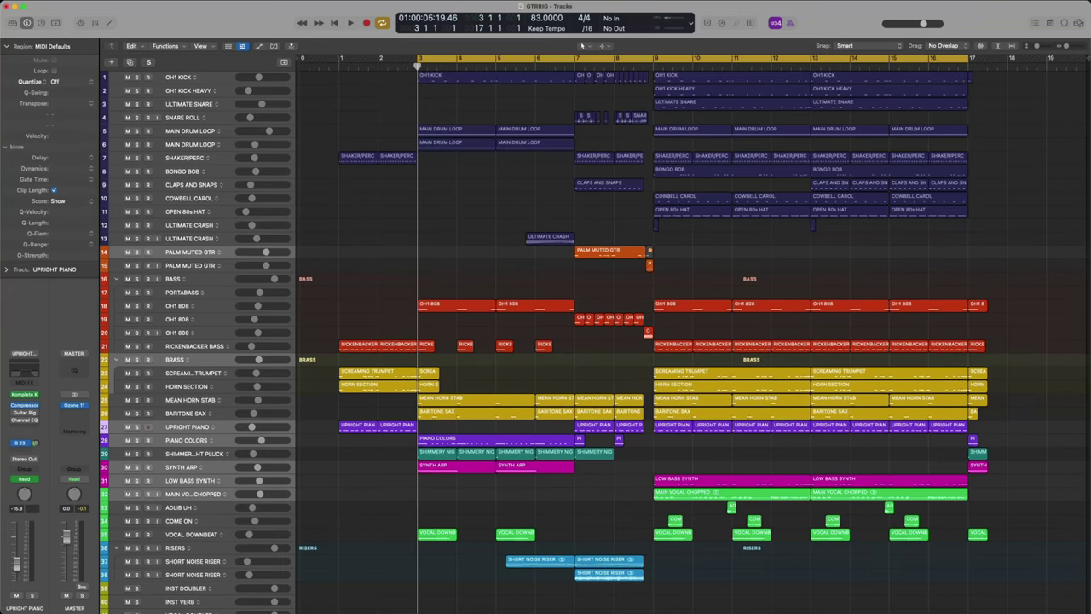
Step: Play the arrangement, then replay it from bar 3 and stop playback
{"action": "key", "text": "space"}
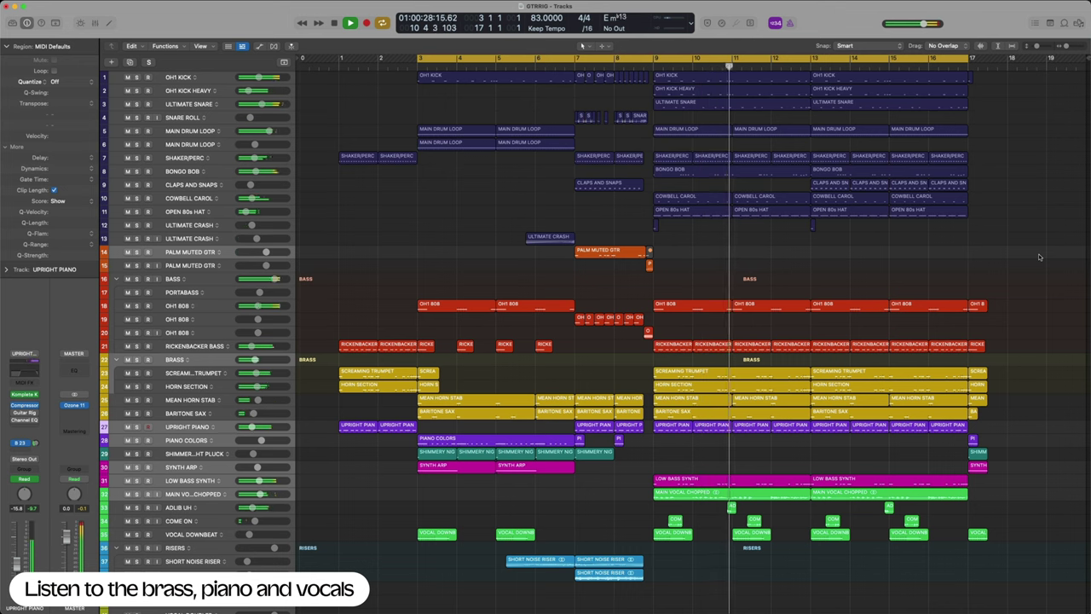
{"action": "left_click", "coordinate": [416, 57]}
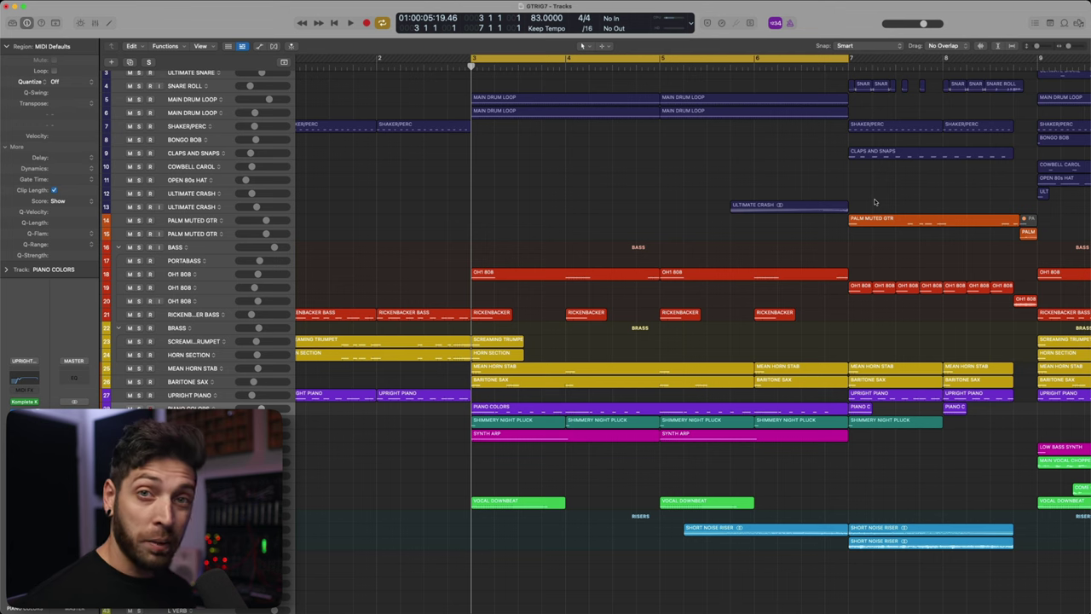
{"action": "key", "text": "space"}
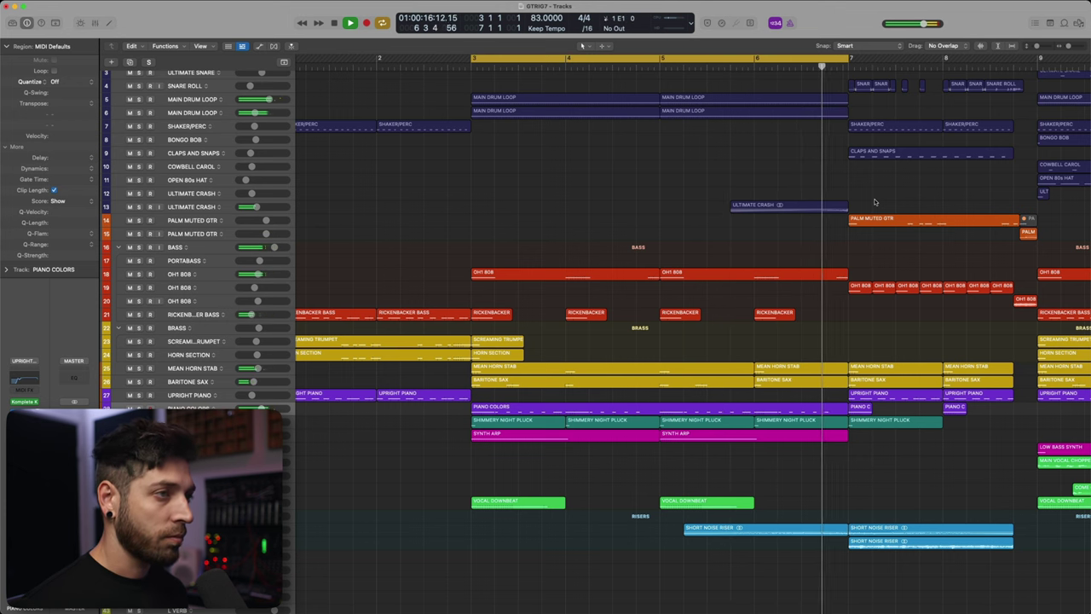
{"action": "key", "text": "space"}
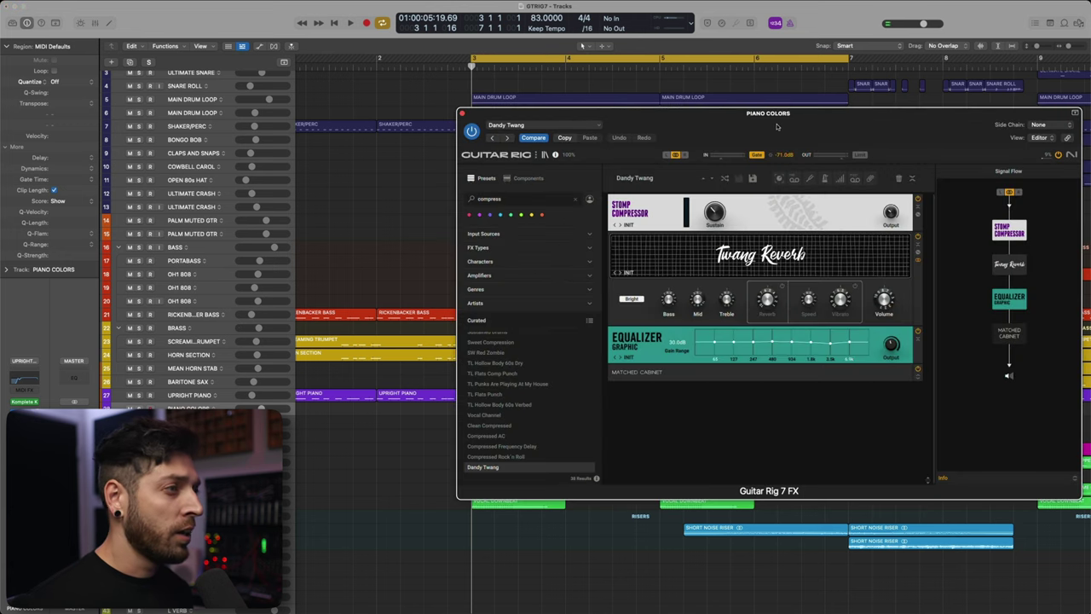
{"action": "left_click_drag", "start_coordinate": [776, 126], "coordinate": [622, 134]}
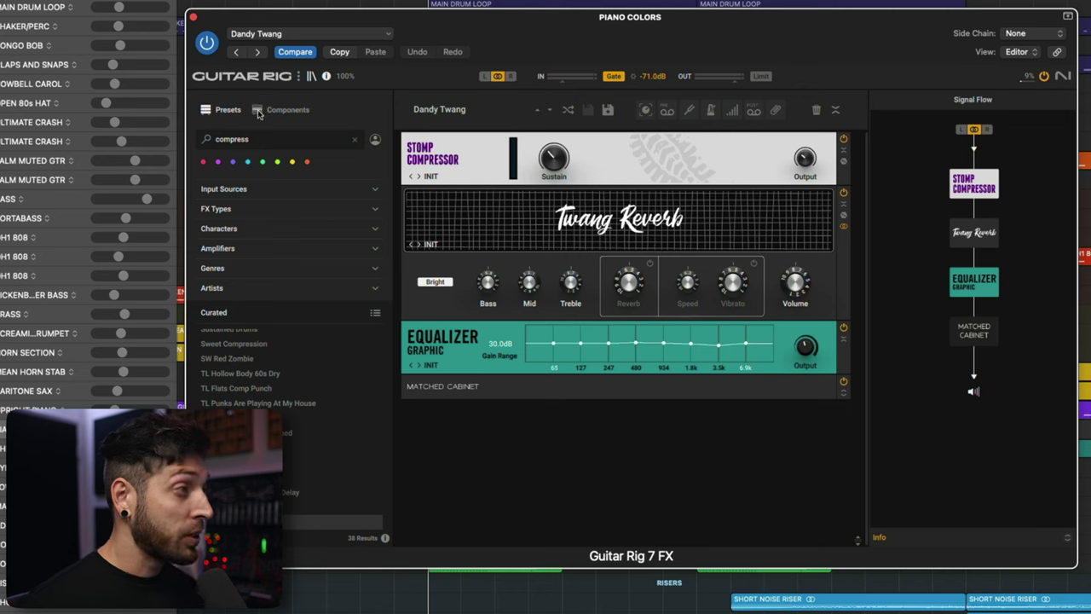
{"action": "left_click", "coordinate": [271, 112]}
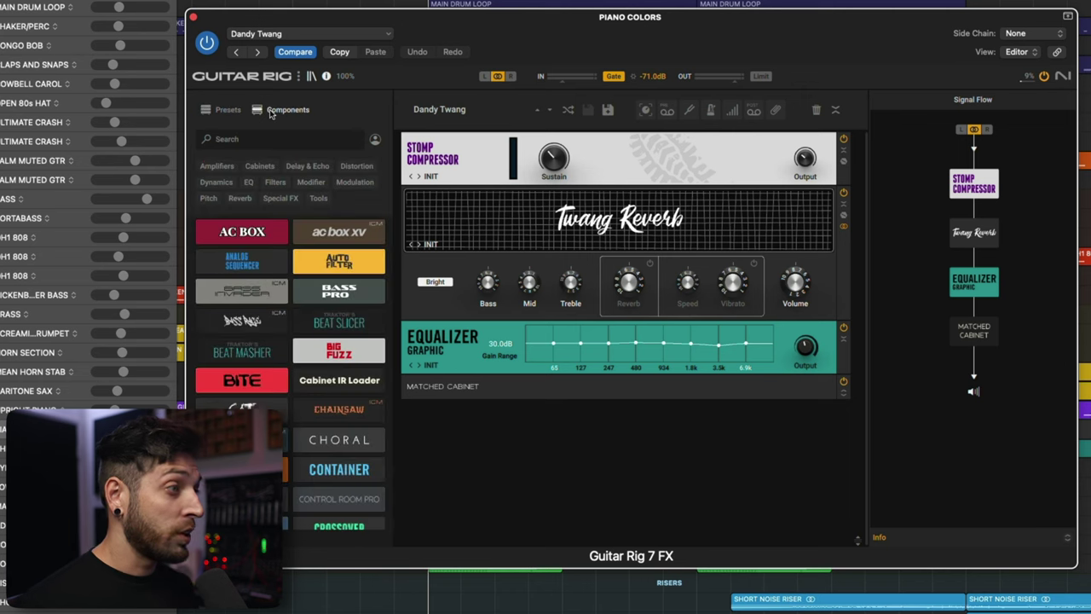
{"action": "left_click", "coordinate": [220, 109]}
{"action": "left_click", "coordinate": [259, 191]}
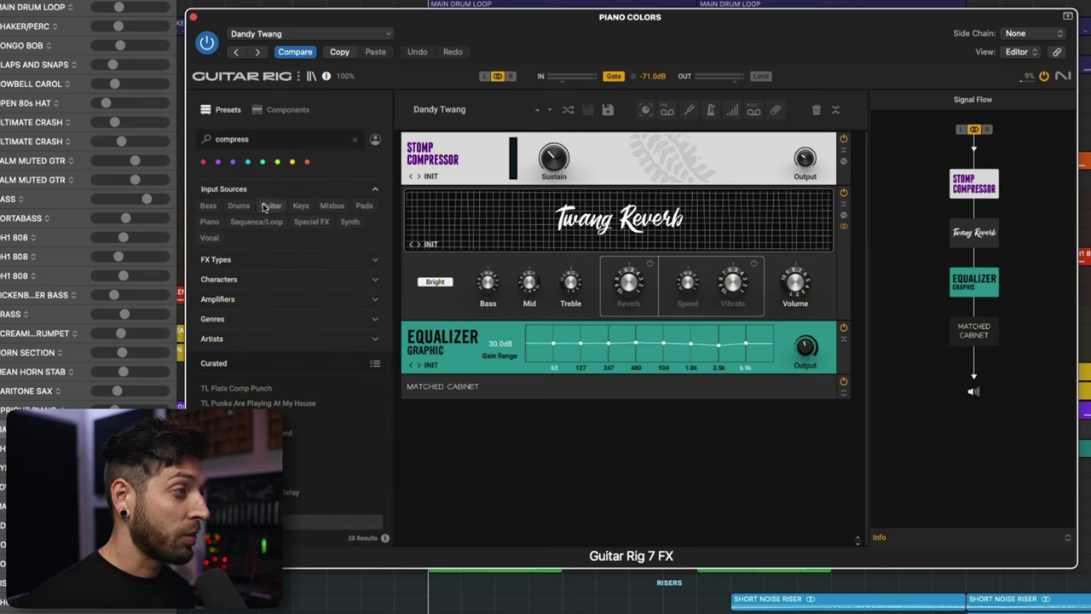
{"action": "left_click", "coordinate": [258, 191]}
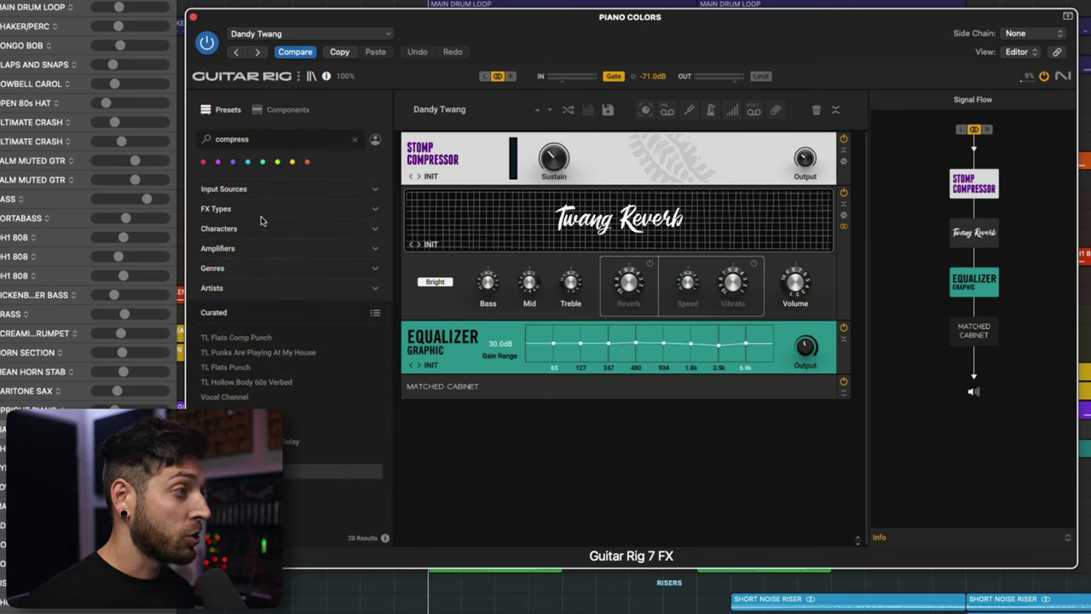
{"action": "left_click", "coordinate": [266, 228]}
{"action": "left_click", "coordinate": [266, 229]}
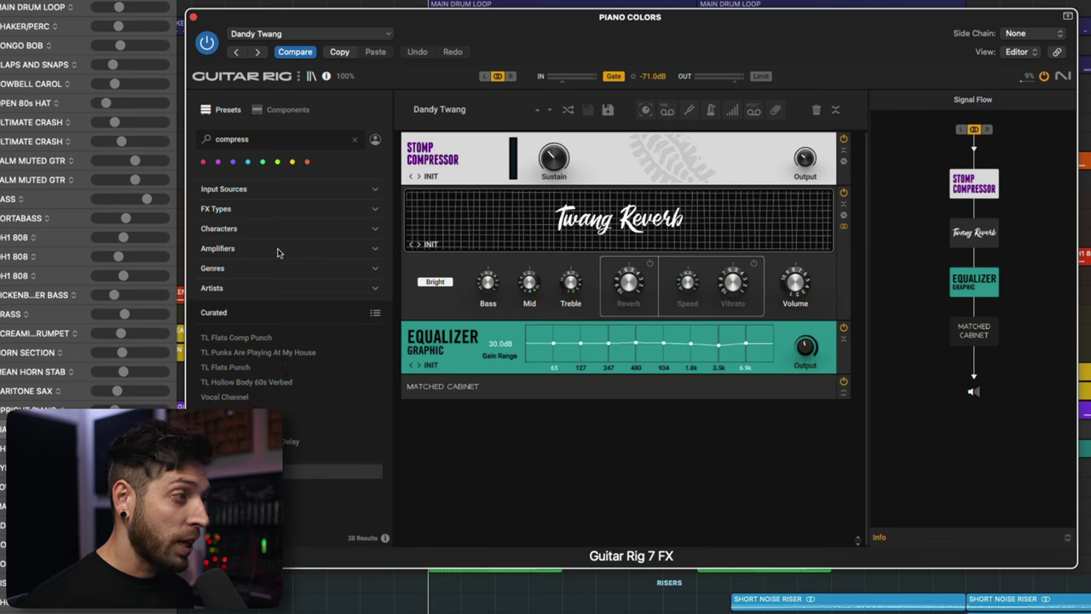
{"action": "left_click", "coordinate": [278, 252]}
{"action": "left_click", "coordinate": [278, 252]}
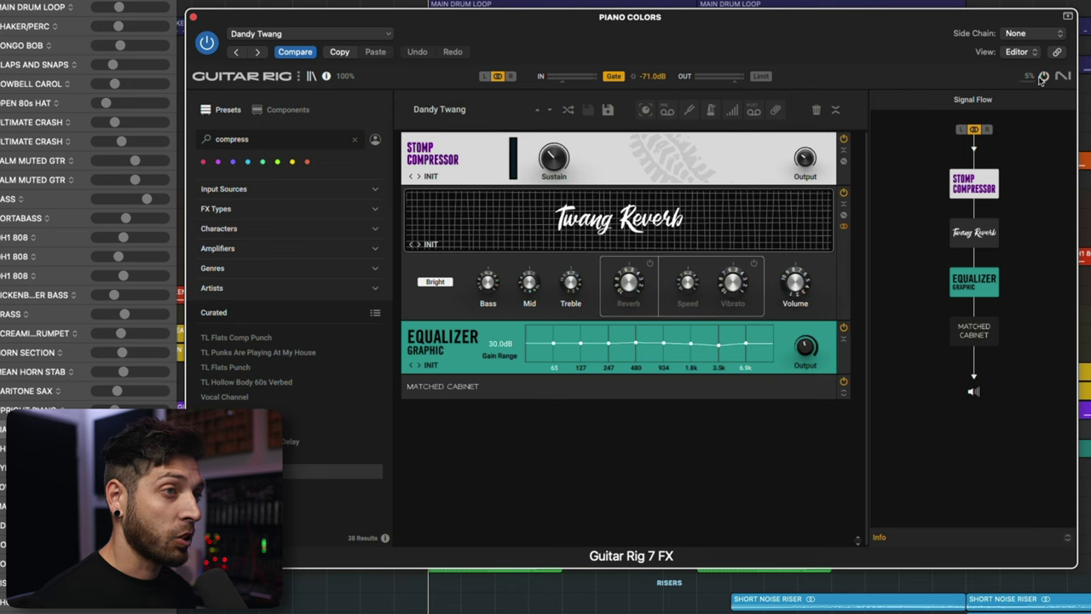
{"action": "key", "text": "space"}
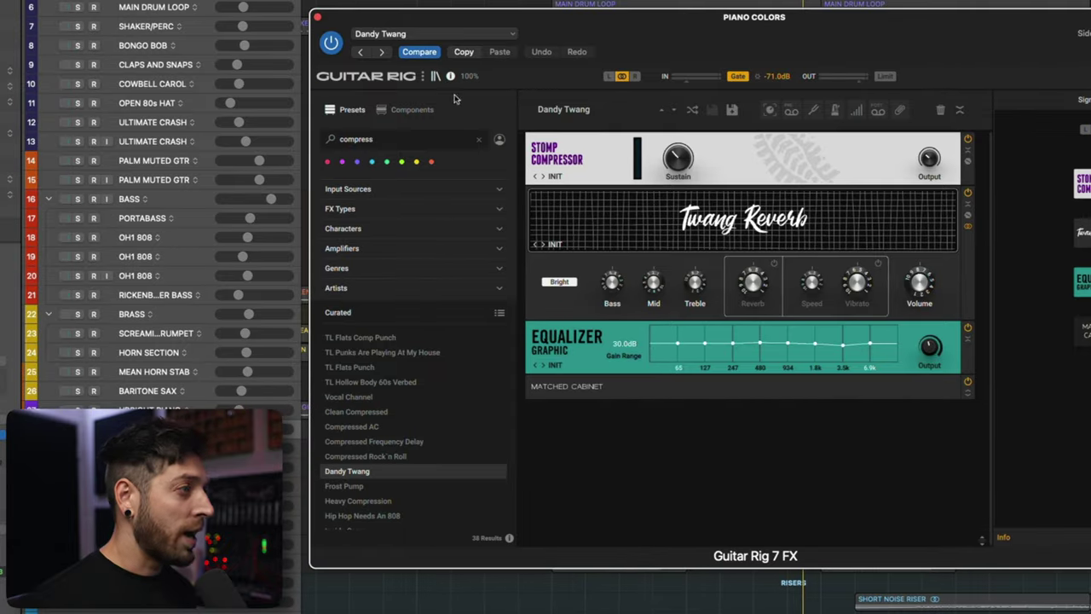
{"action": "double_click", "coordinate": [381, 142]}
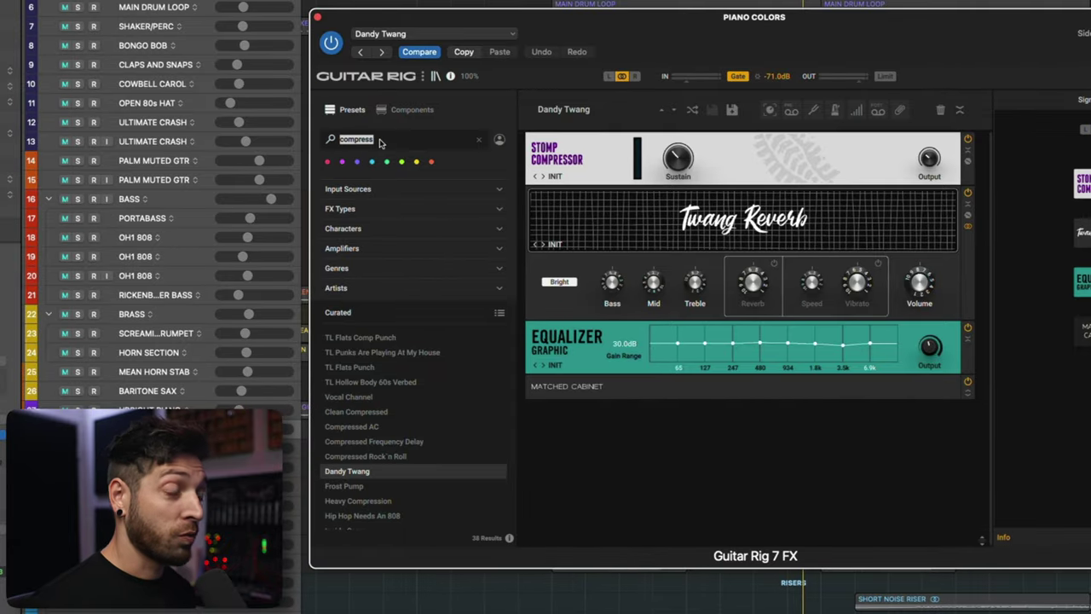
{"action": "left_click", "coordinate": [690, 483]}
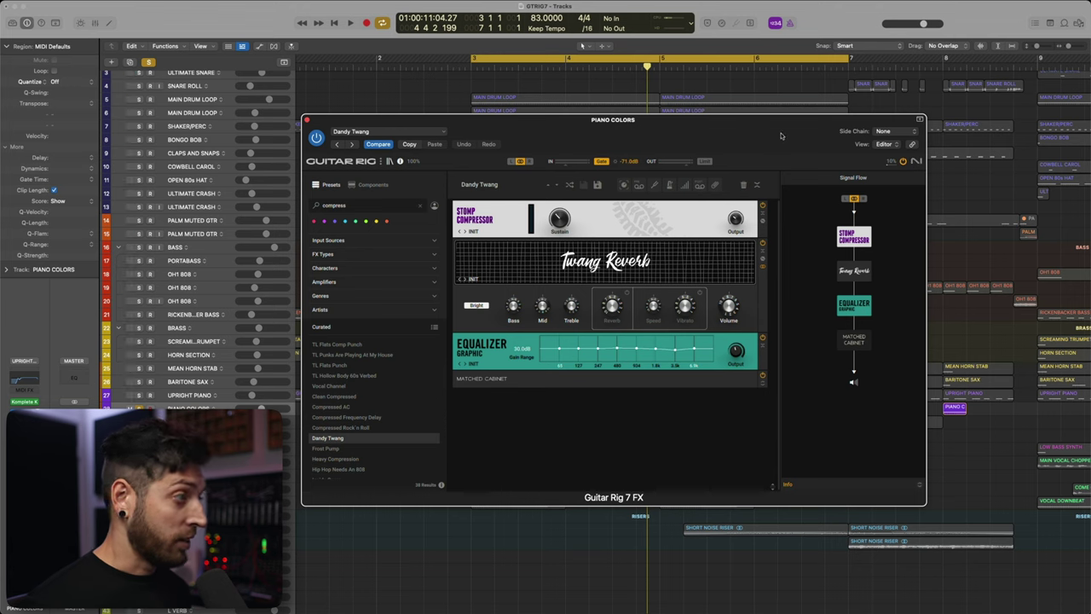
Step: Start playback from bar 3
{"action": "key", "text": "space"}
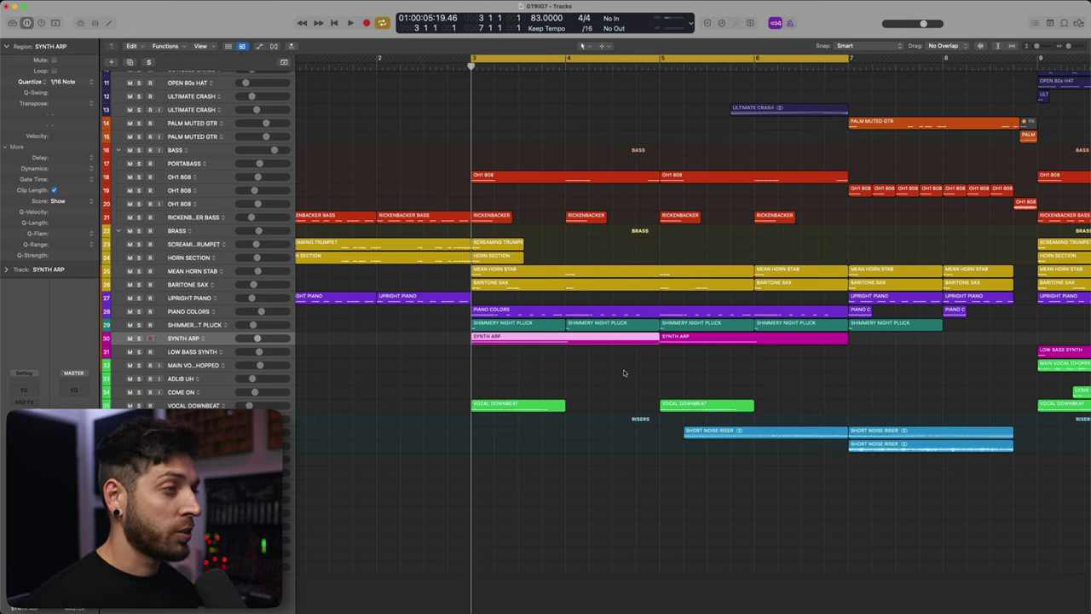
Step: Solo SYNTH ARP and audition it on its own, then stop playback
{"action": "key", "text": "s"}
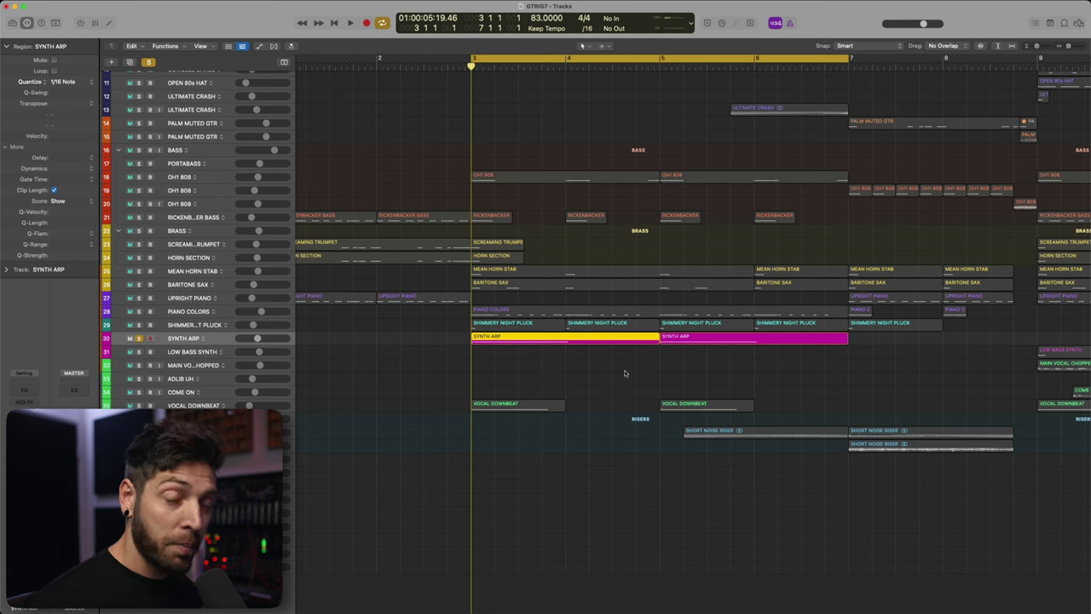
{"action": "key", "text": "space"}
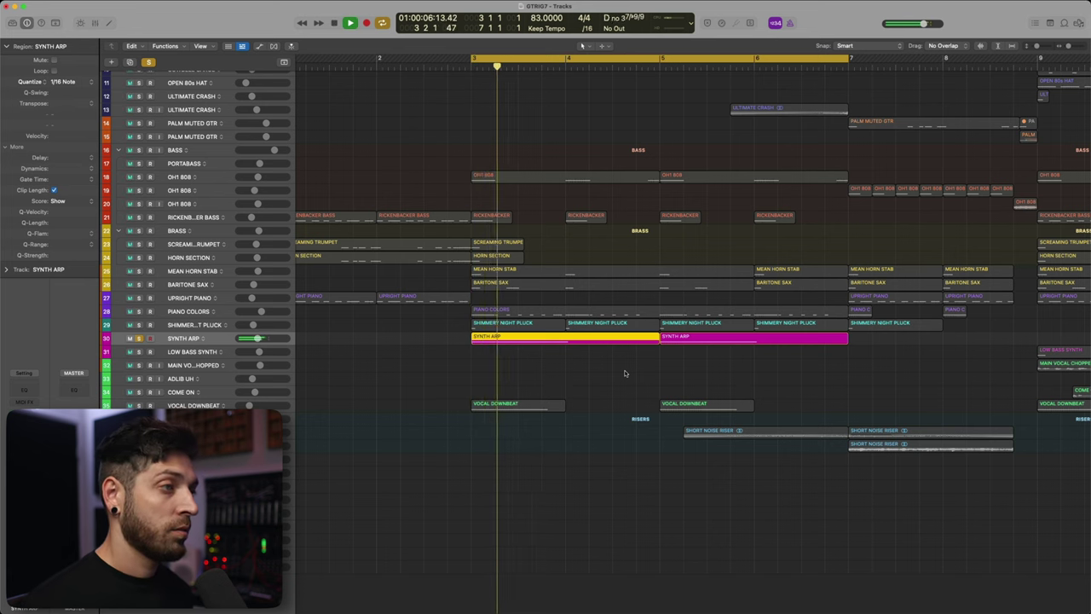
{"action": "key", "text": "v"}
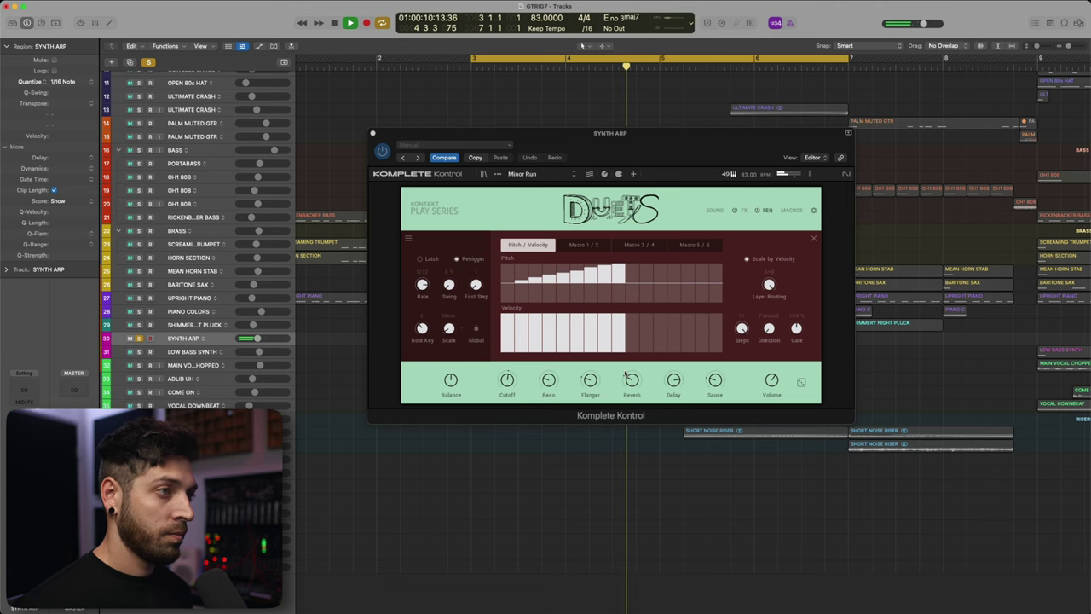
{"action": "key", "text": "space"}
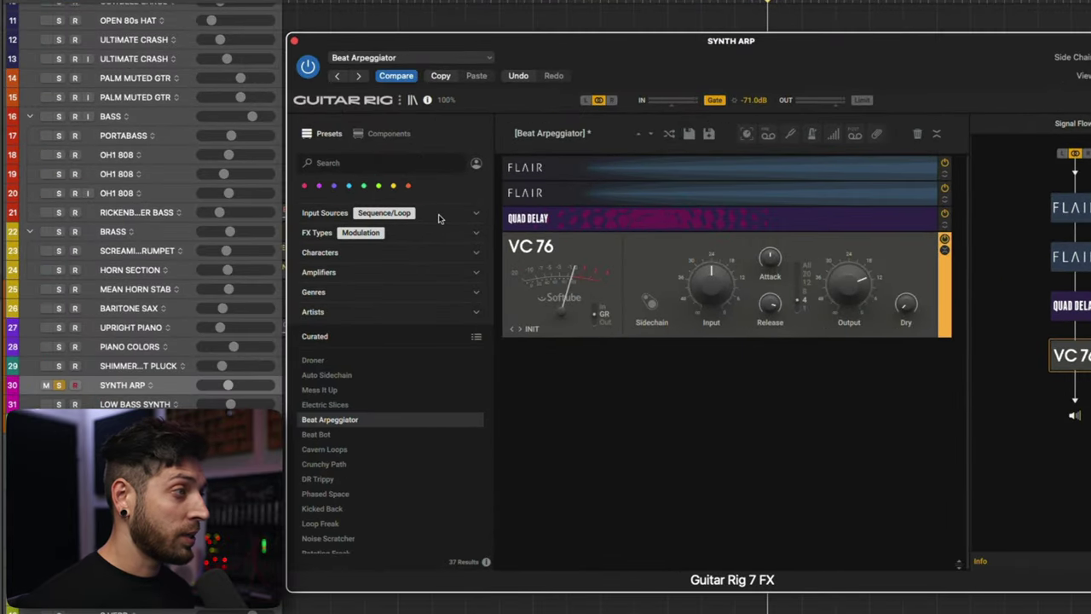
{"action": "left_click", "coordinate": [439, 218]}
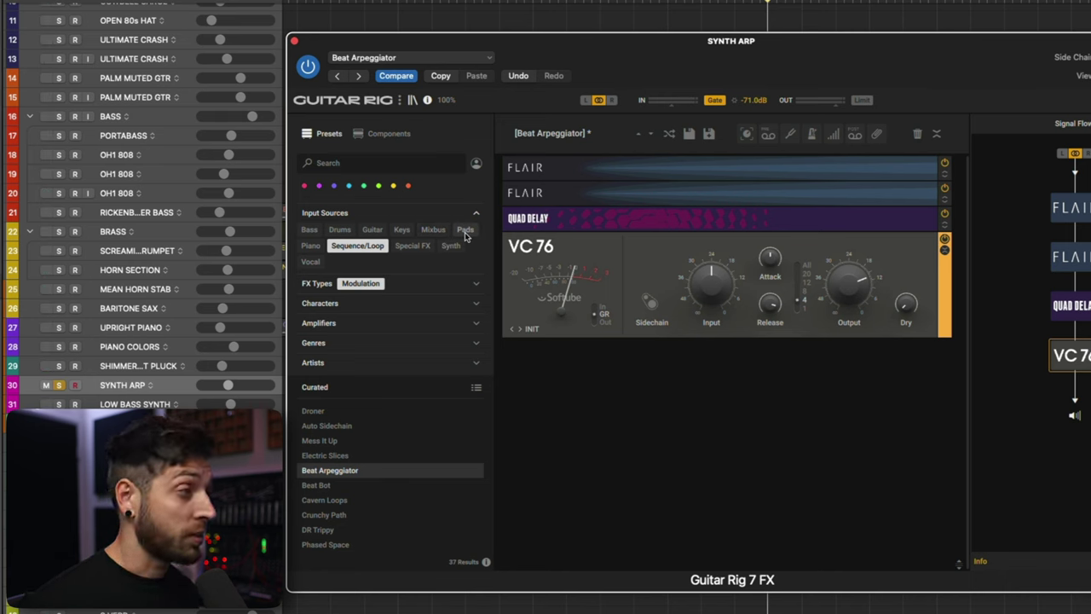
{"action": "left_click", "coordinate": [413, 215]}
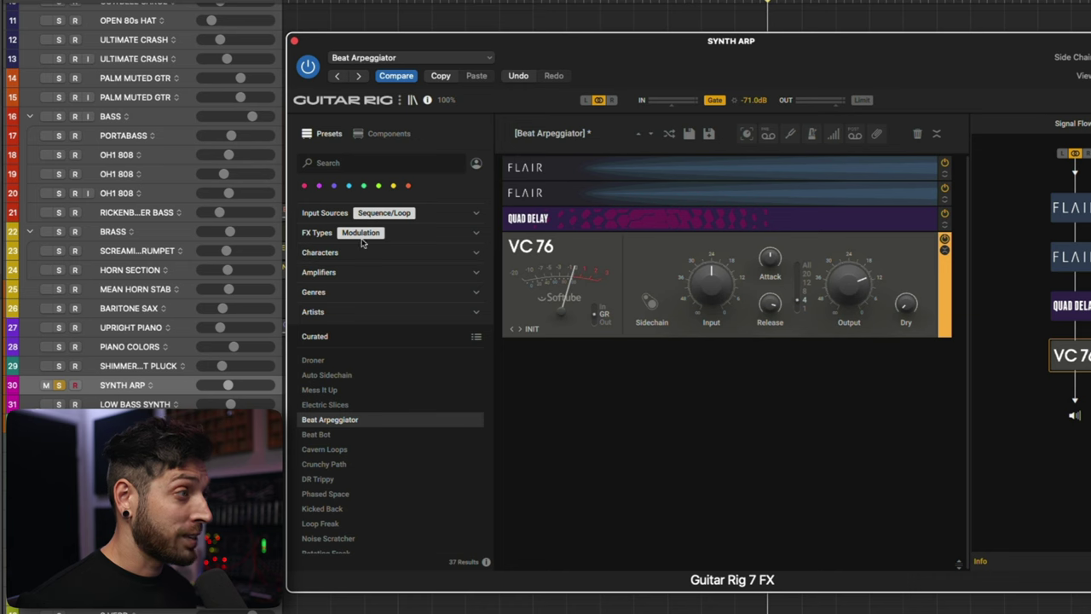
{"action": "left_click", "coordinate": [402, 239]}
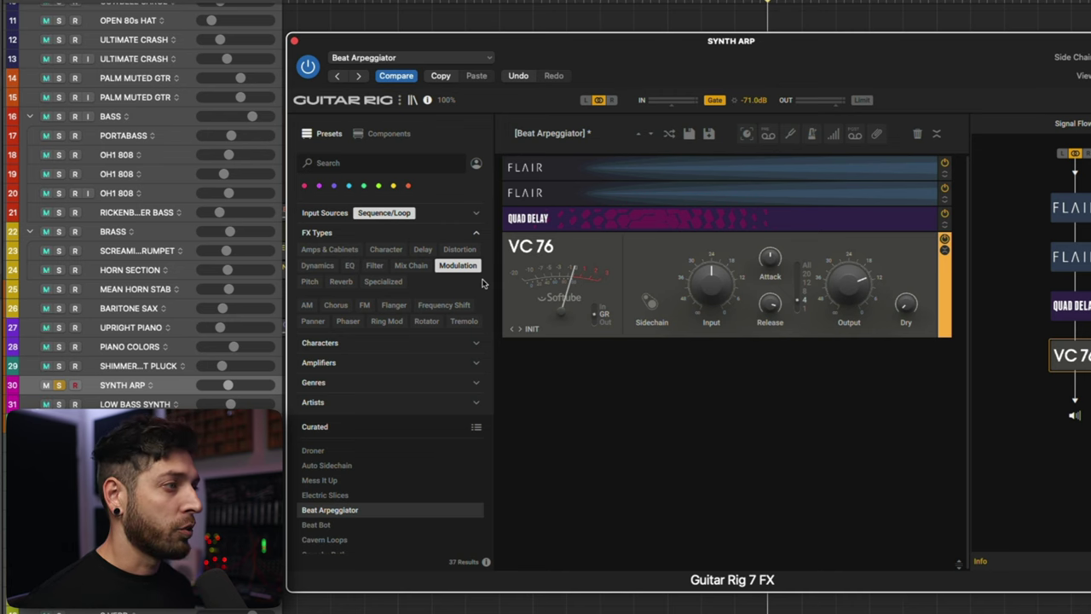
{"action": "left_click", "coordinate": [409, 236]}
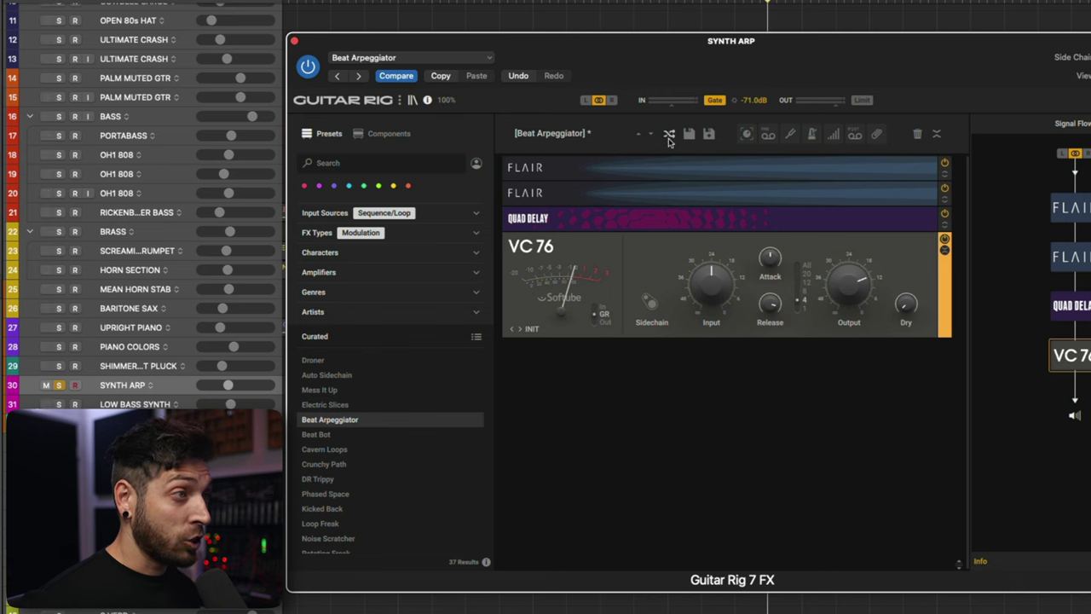
{"action": "left_click", "coordinate": [664, 135]}
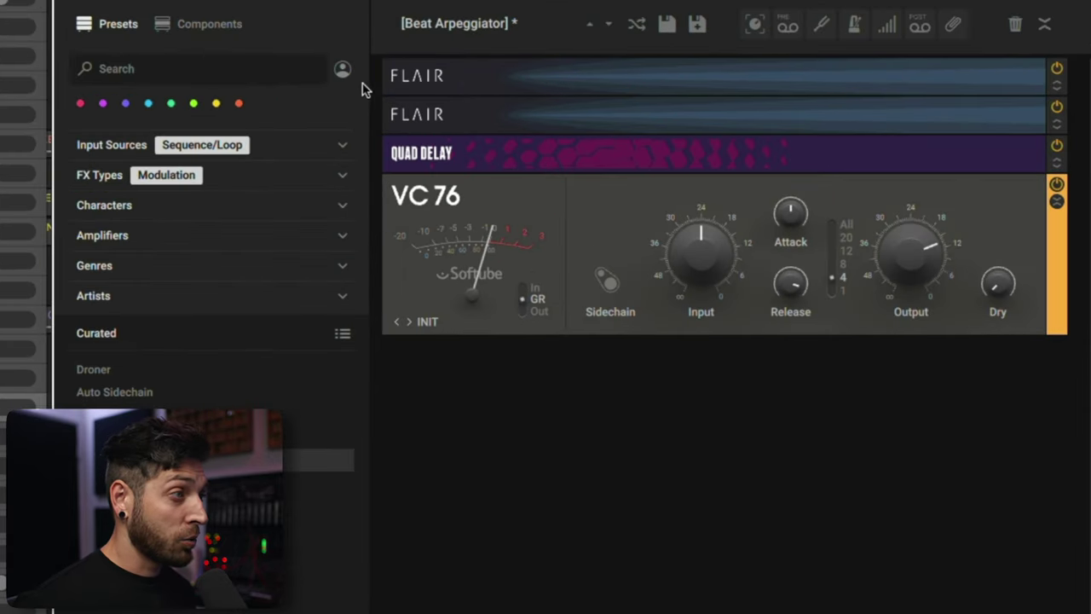
Step: Expand the controls of both FLAIR modules in the synth arp chain
{"action": "left_click", "coordinate": [545, 89]}
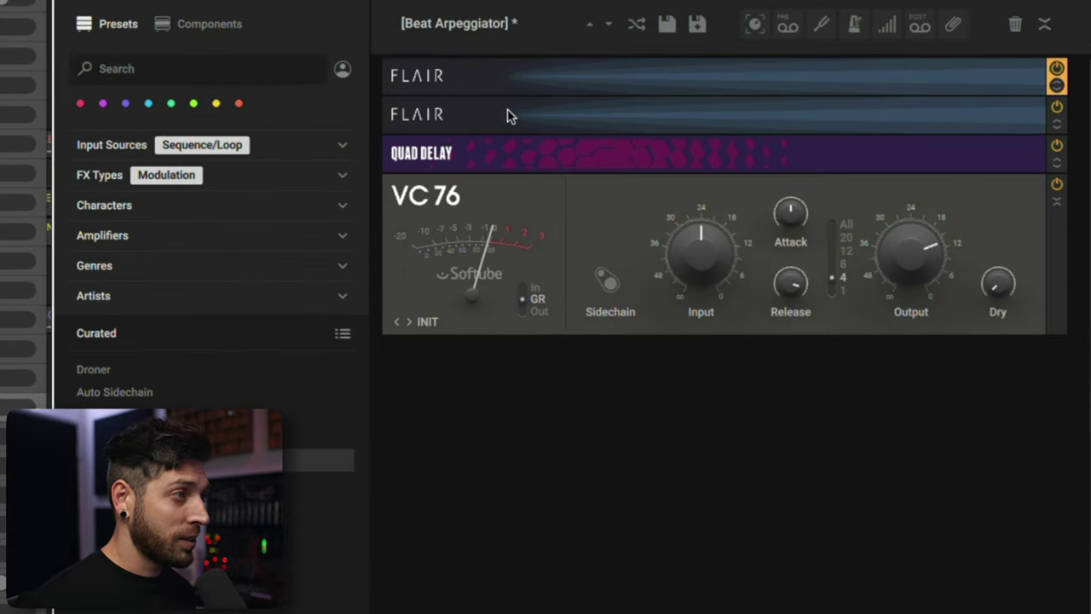
{"action": "left_click", "coordinate": [1057, 84]}
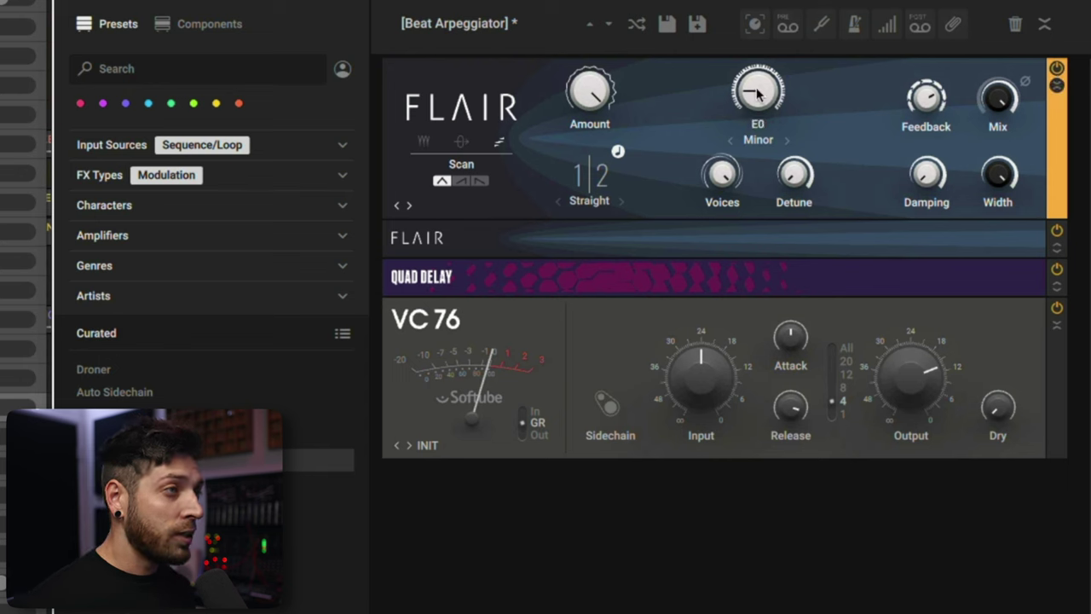
{"action": "mouse_move", "coordinate": [765, 104]}
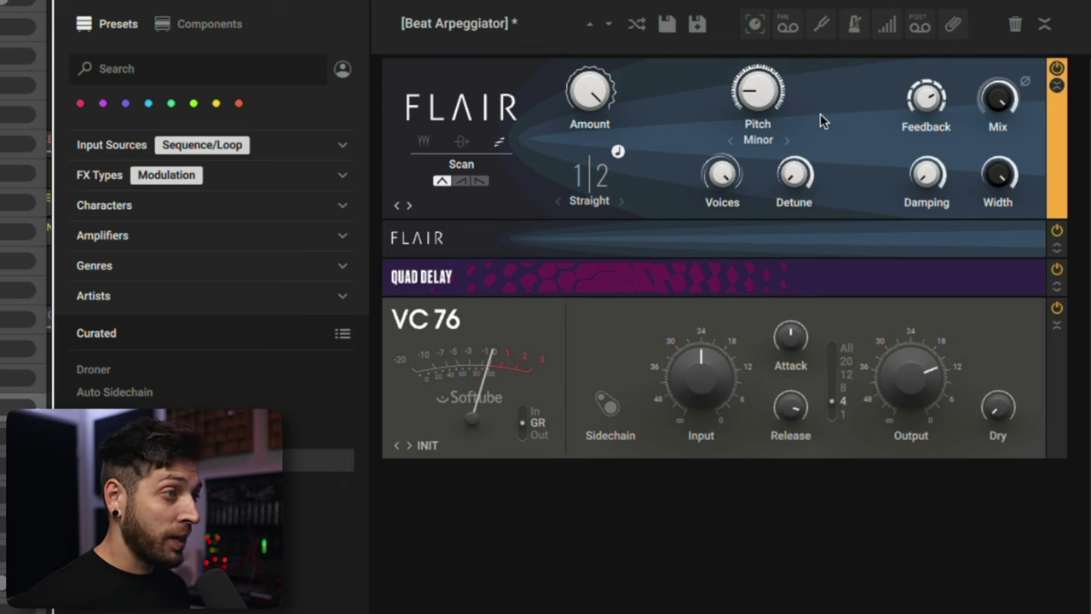
{"action": "left_click", "coordinate": [1057, 249]}
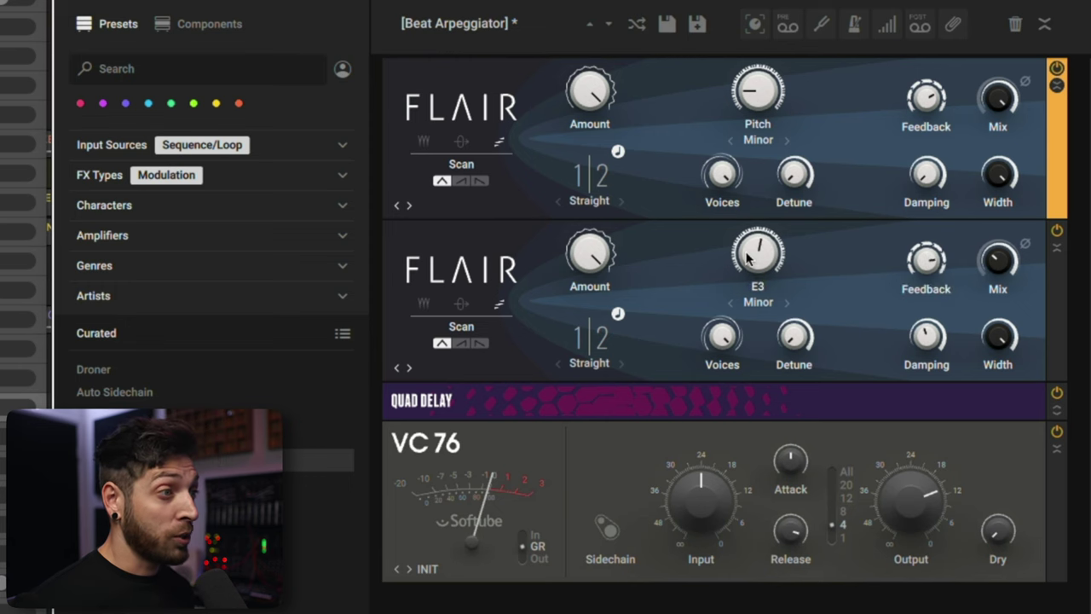
Step: Expand the Quad Delay and switch its Time to 361 ms, then back to synced 1/8
{"action": "left_click", "coordinate": [1057, 411]}
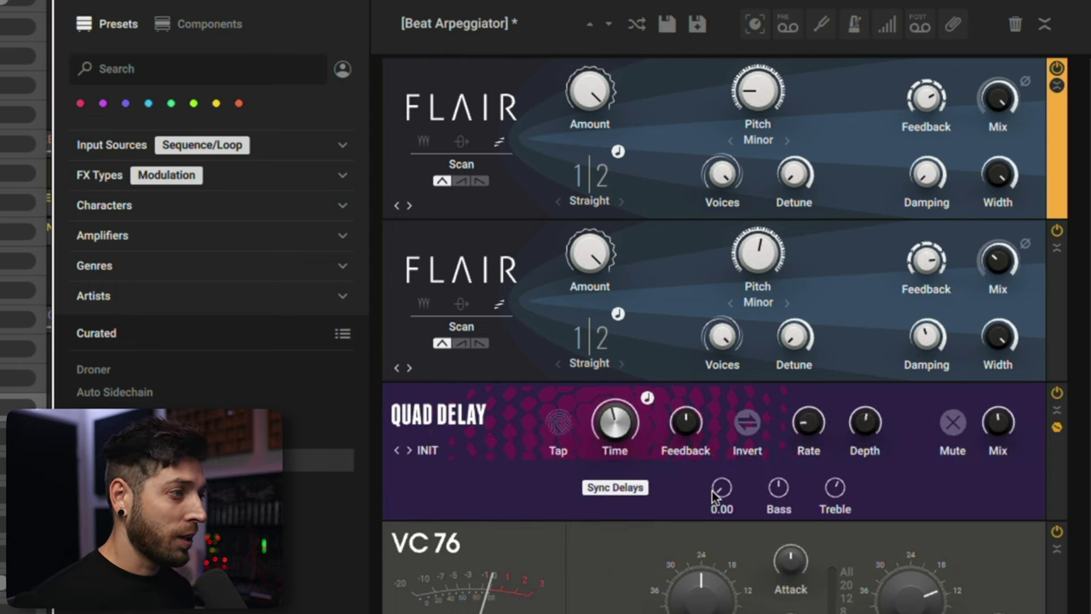
{"action": "left_click", "coordinate": [647, 399]}
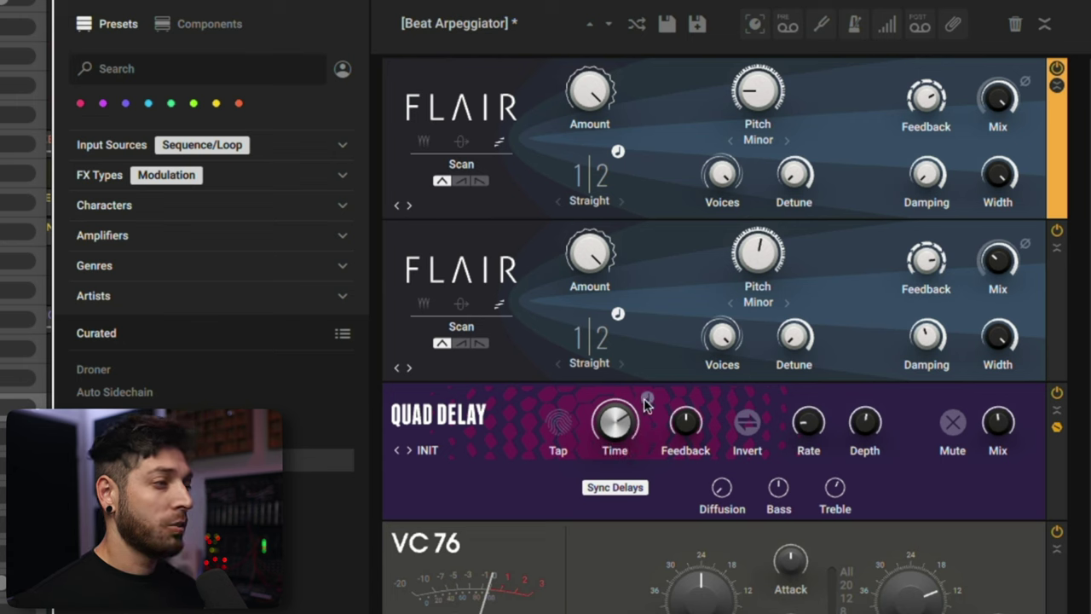
{"action": "left_click", "coordinate": [647, 399]}
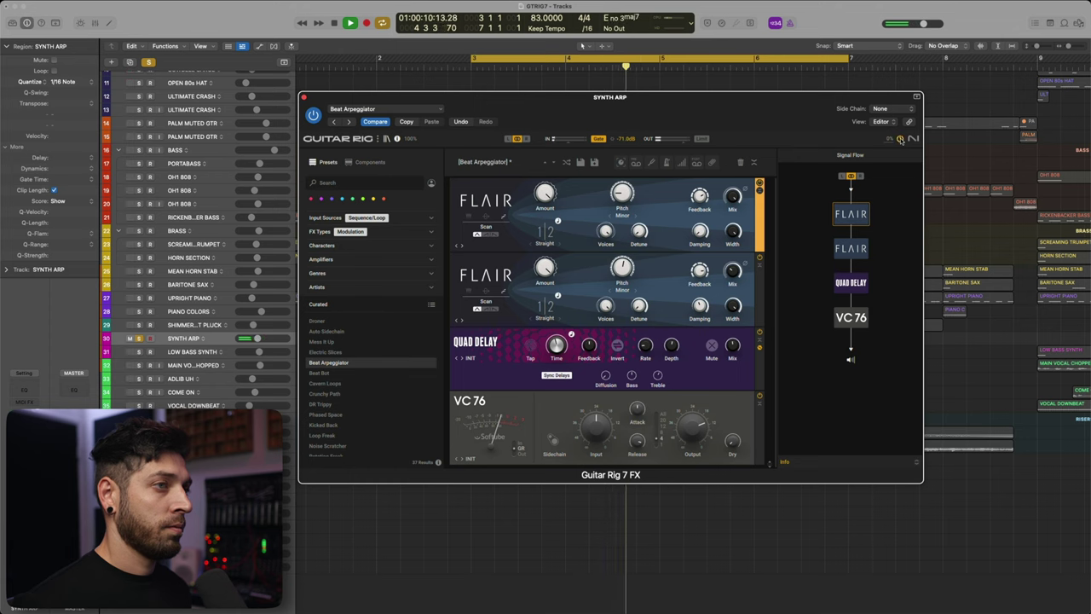
{"action": "key", "text": "space"}
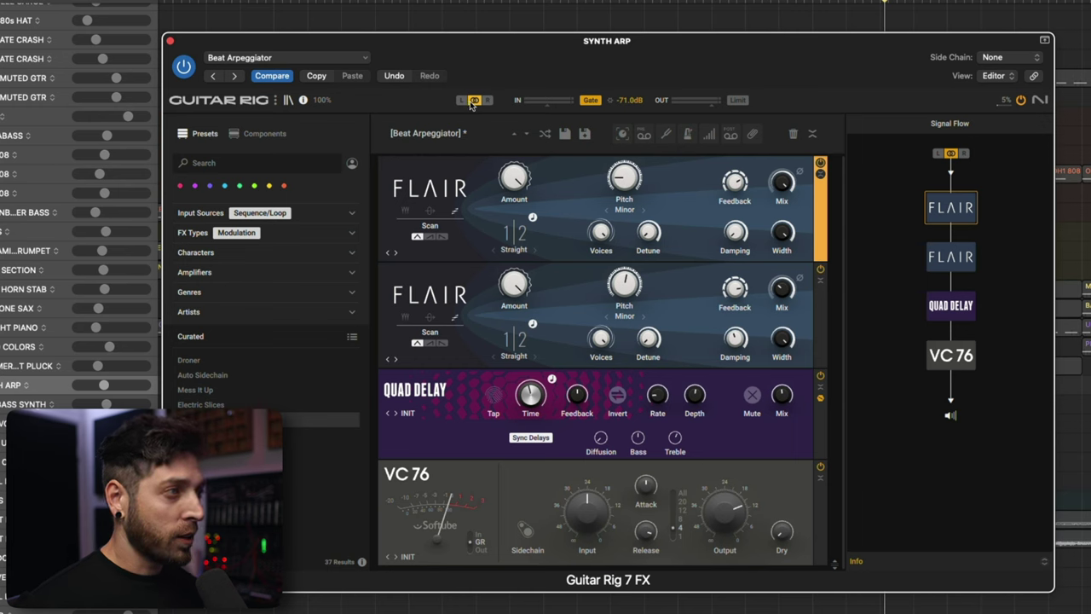
{"action": "left_click", "coordinate": [461, 100]}
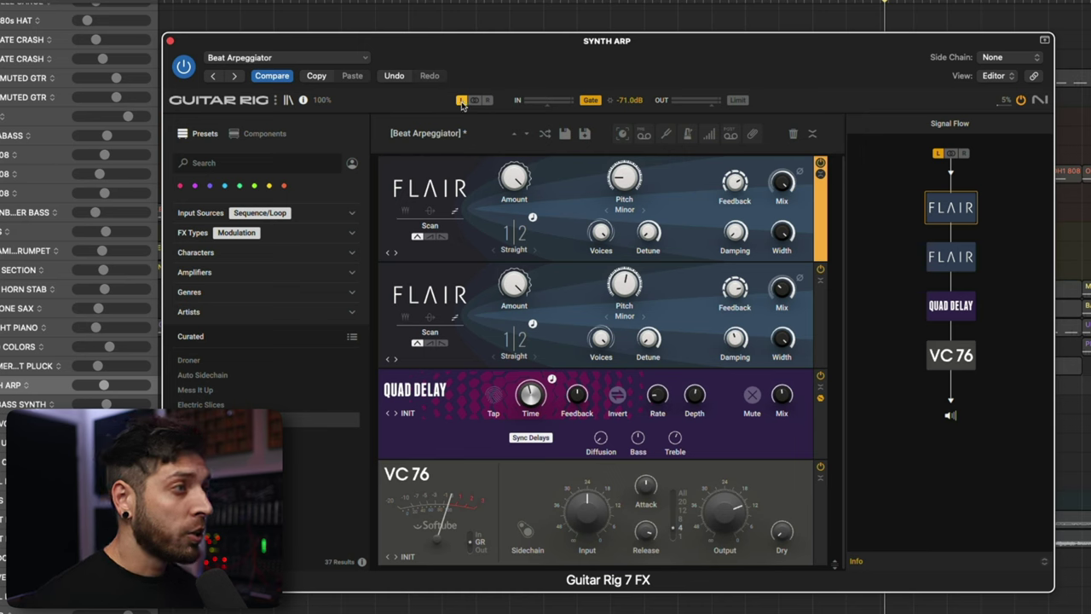
{"action": "left_click", "coordinate": [475, 100]}
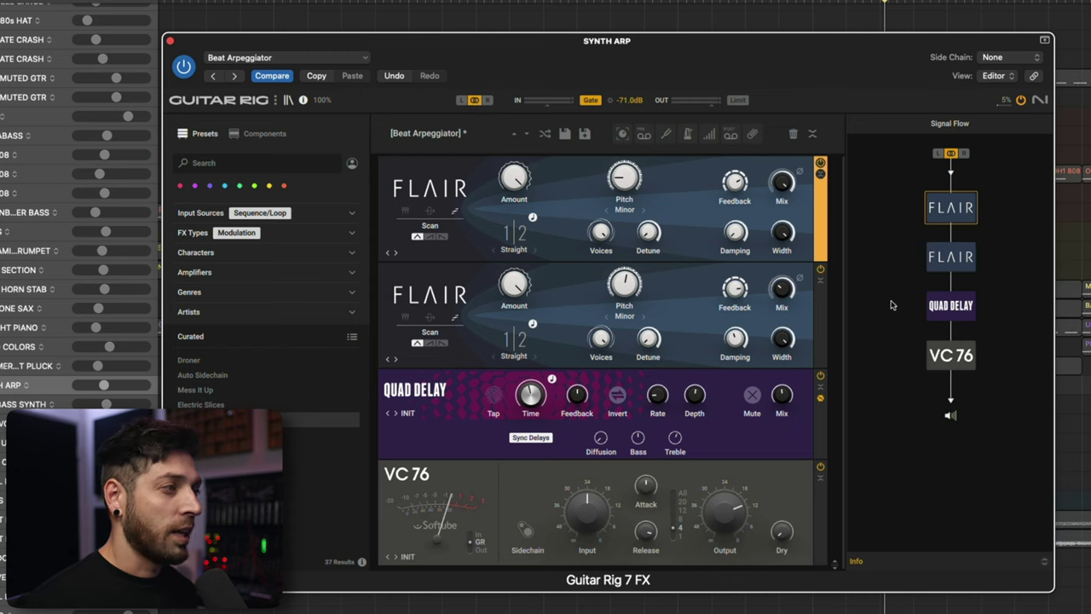
Step: Close the synth arp's Guitar Rig and instrument windows and turn solo off
{"action": "left_click", "coordinate": [170, 42]}
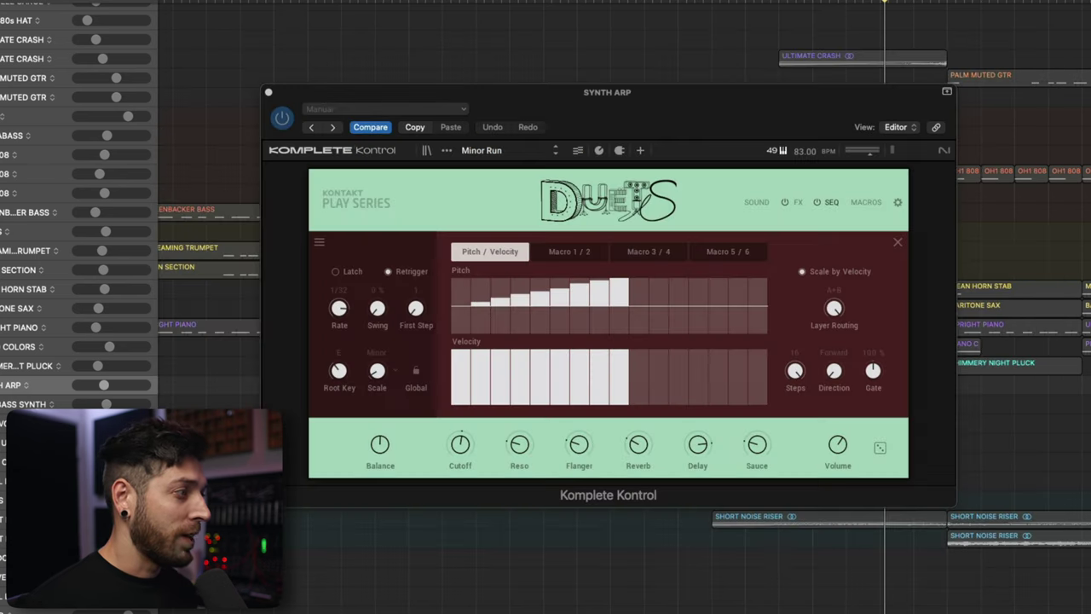
{"action": "key", "text": "s"}
{"action": "left_click", "coordinate": [268, 92]}
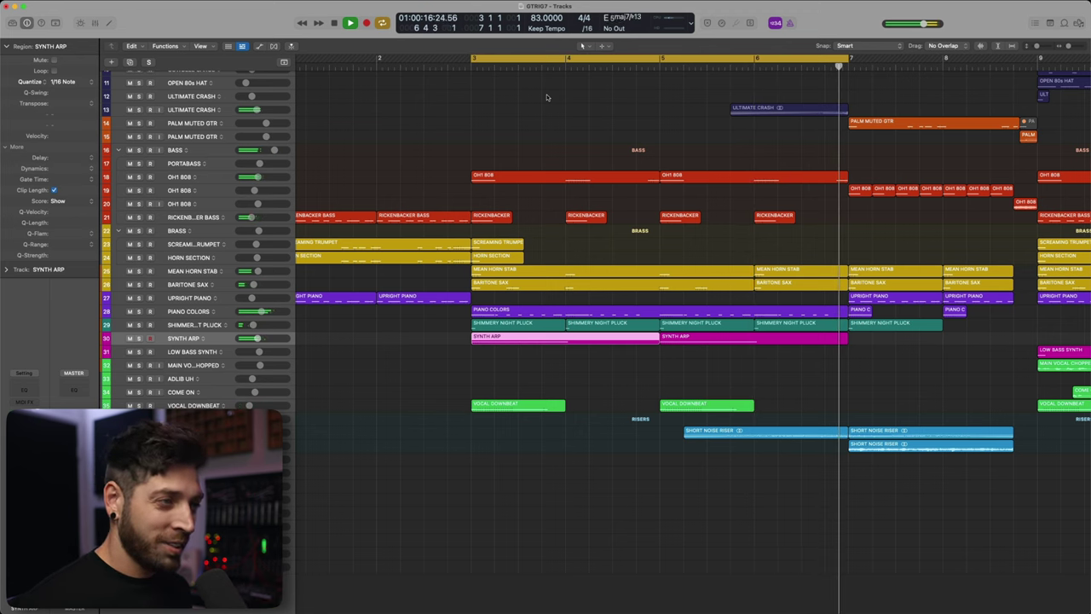
Step: Play the full arrangement, then set a cycle region over bars 9 to 13
{"action": "key", "text": "space"}
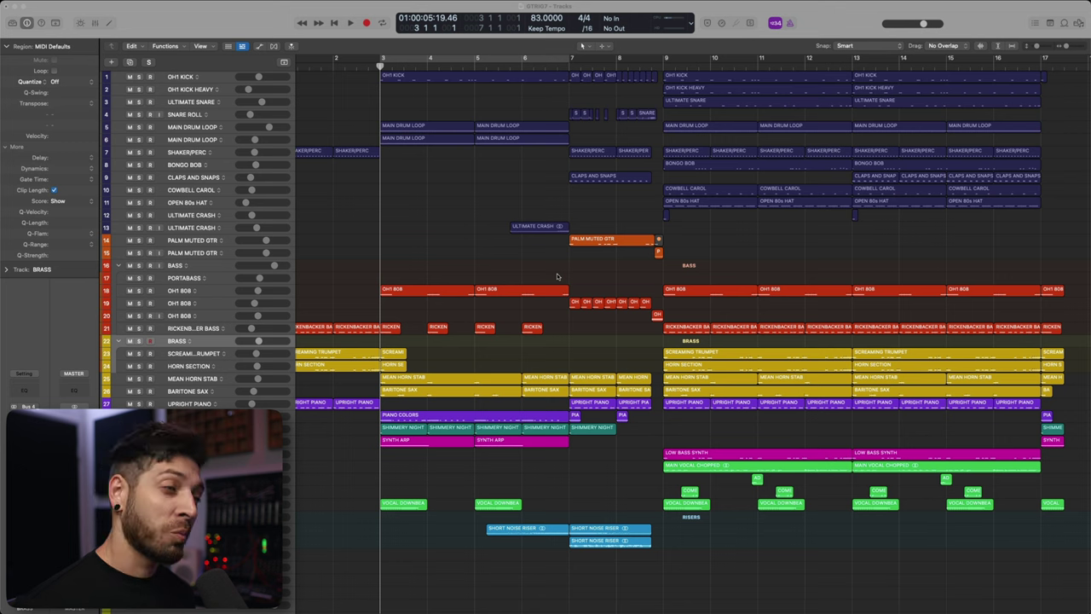
{"action": "key", "text": "space"}
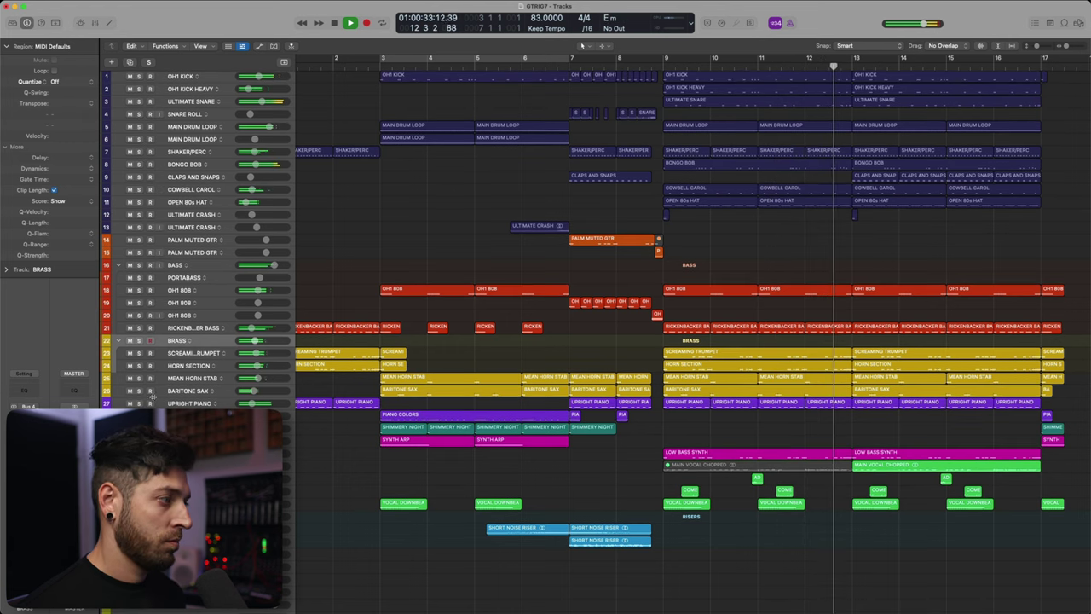
{"action": "key", "text": "space"}
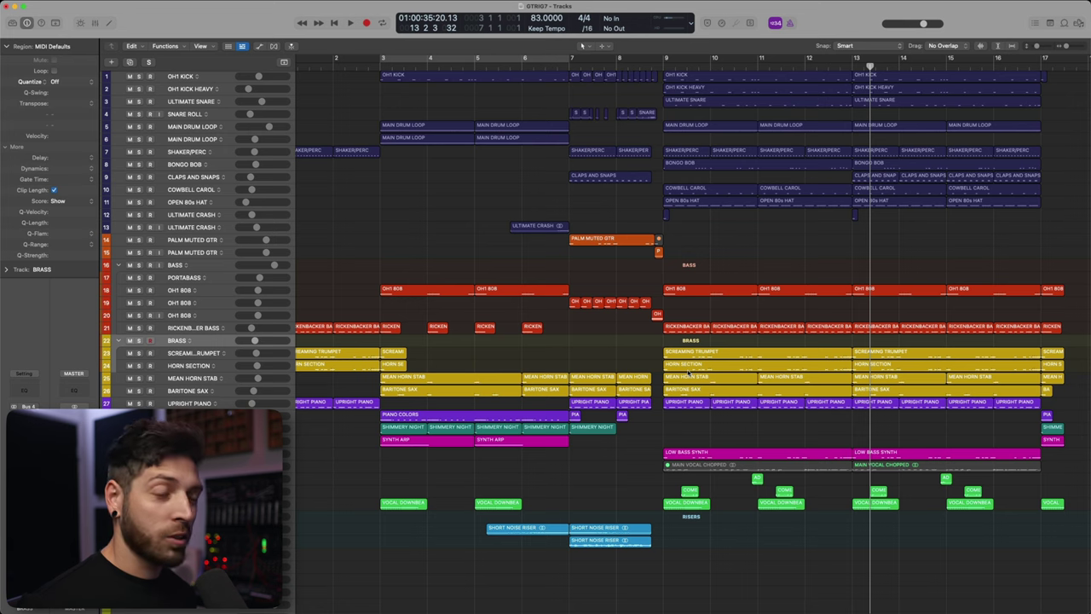
{"action": "left_click_drag", "start_coordinate": [668, 62], "coordinate": [856, 60]}
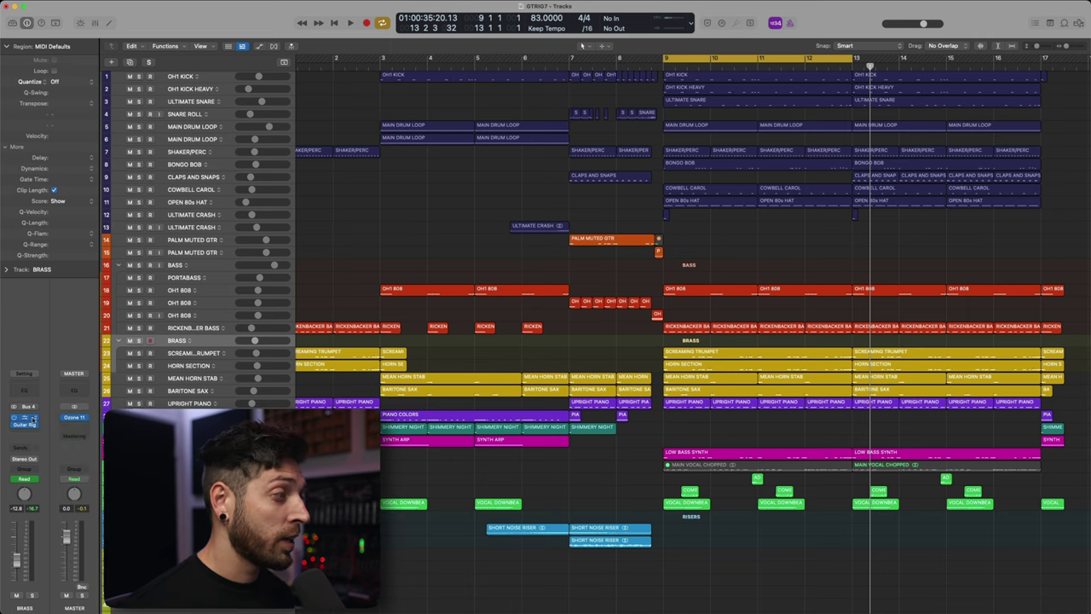
Step: Open Guitar Rig on BRASS and audition the brass through the Loop Abuse chain
{"action": "left_click", "coordinate": [30, 418]}
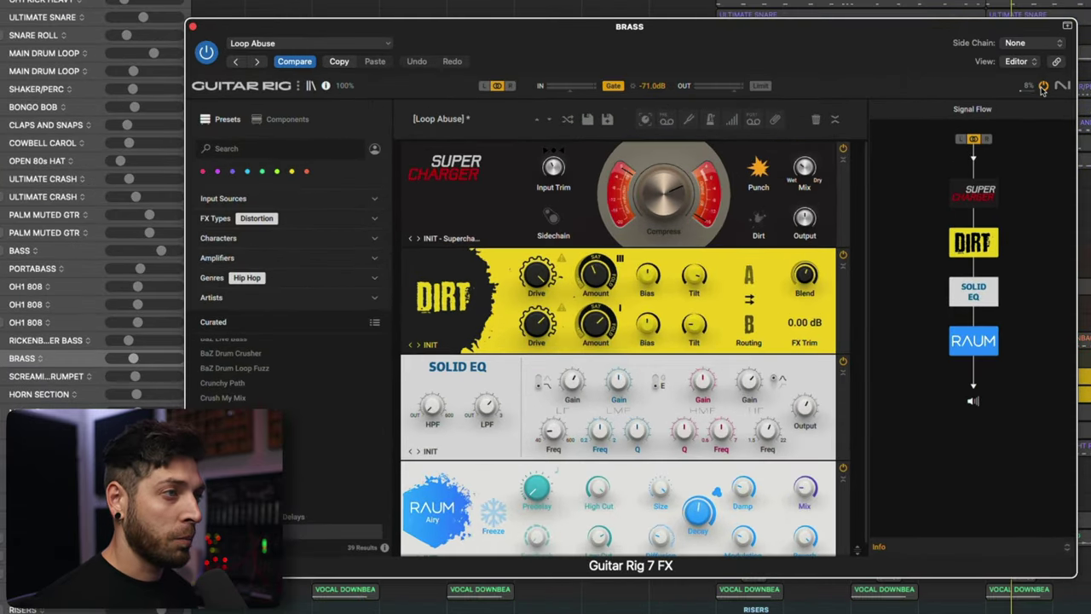
{"action": "key", "text": "space"}
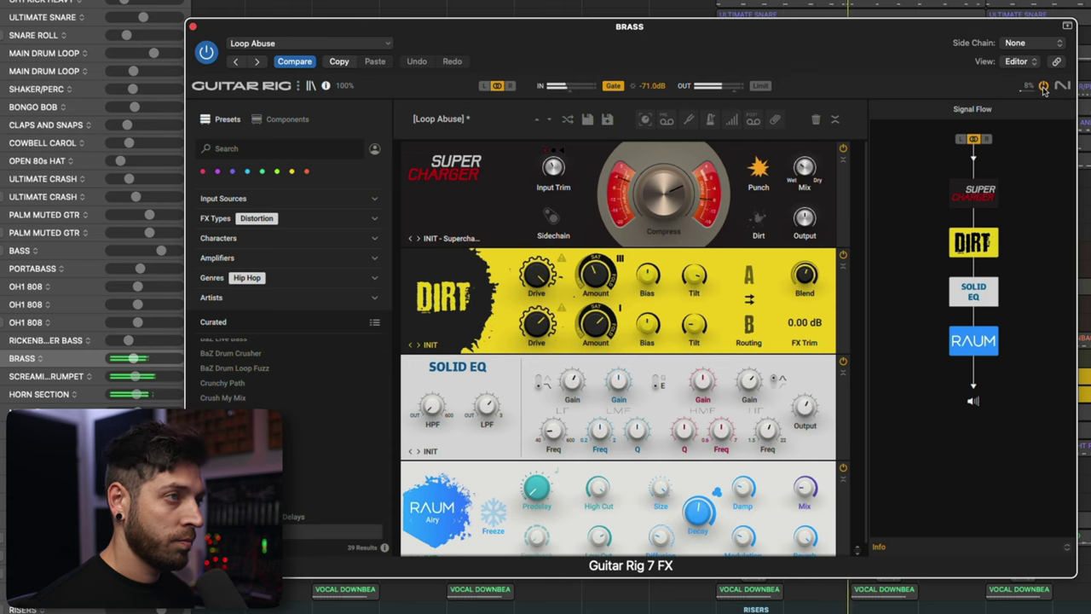
{"action": "key", "text": "space"}
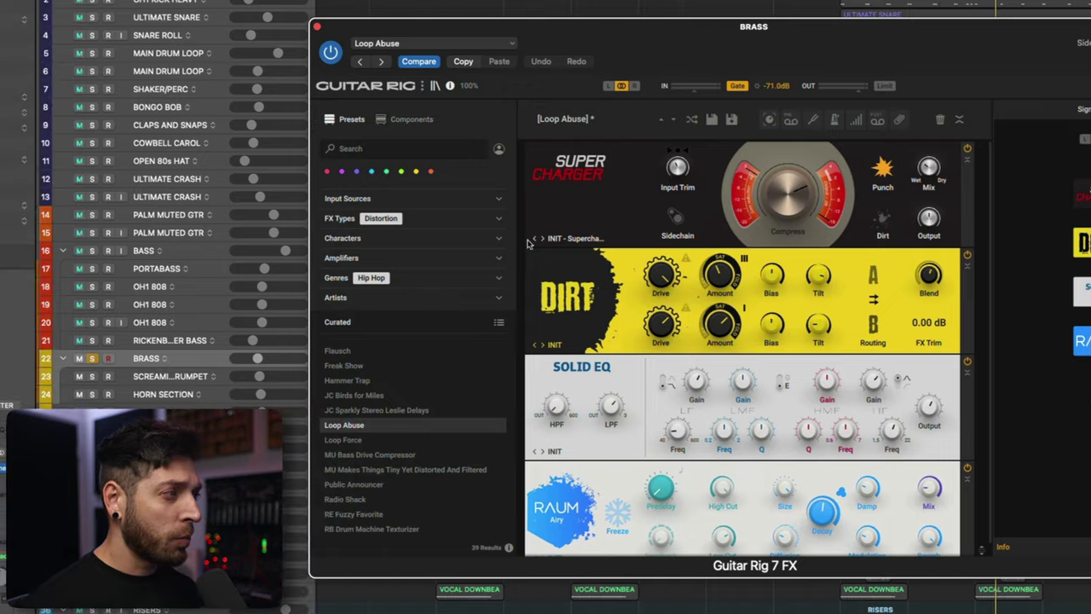
{"action": "left_click", "coordinate": [463, 221]}
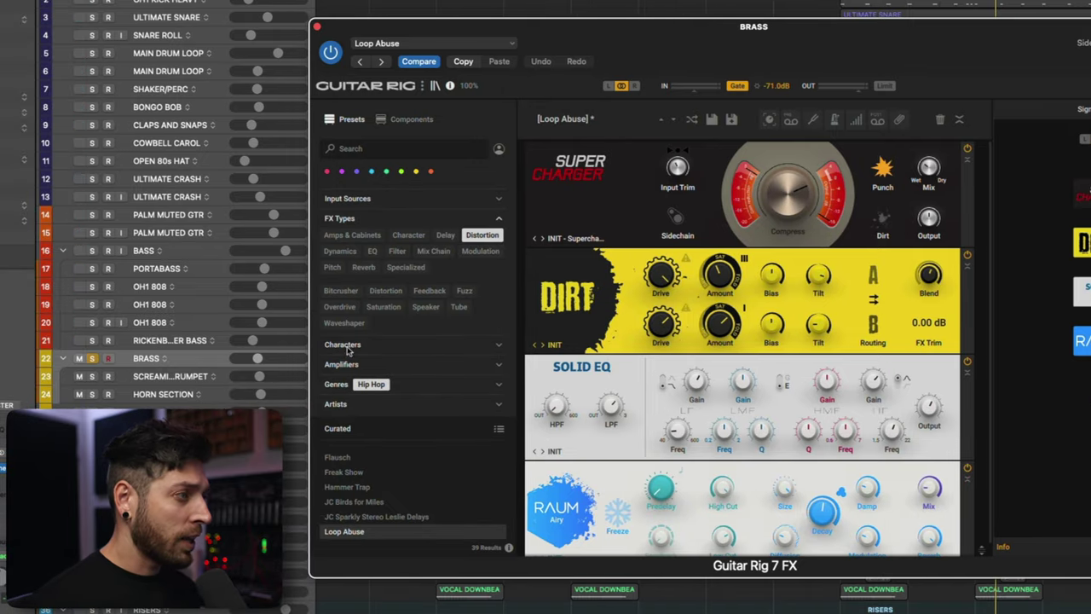
{"action": "left_click", "coordinate": [416, 345]}
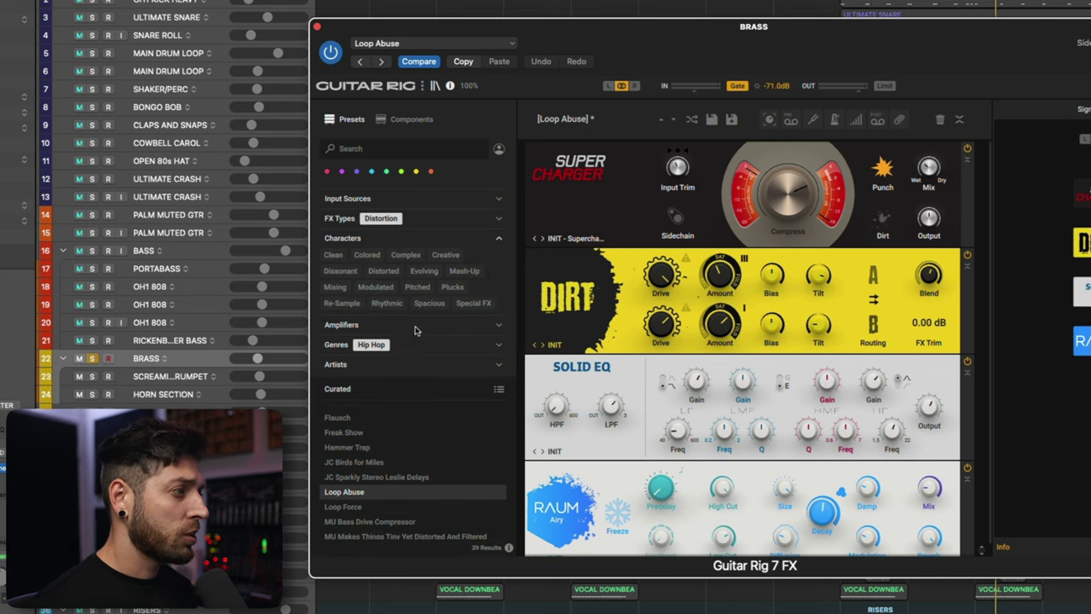
{"action": "left_click", "coordinate": [410, 328]}
{"action": "left_click", "coordinate": [420, 397]}
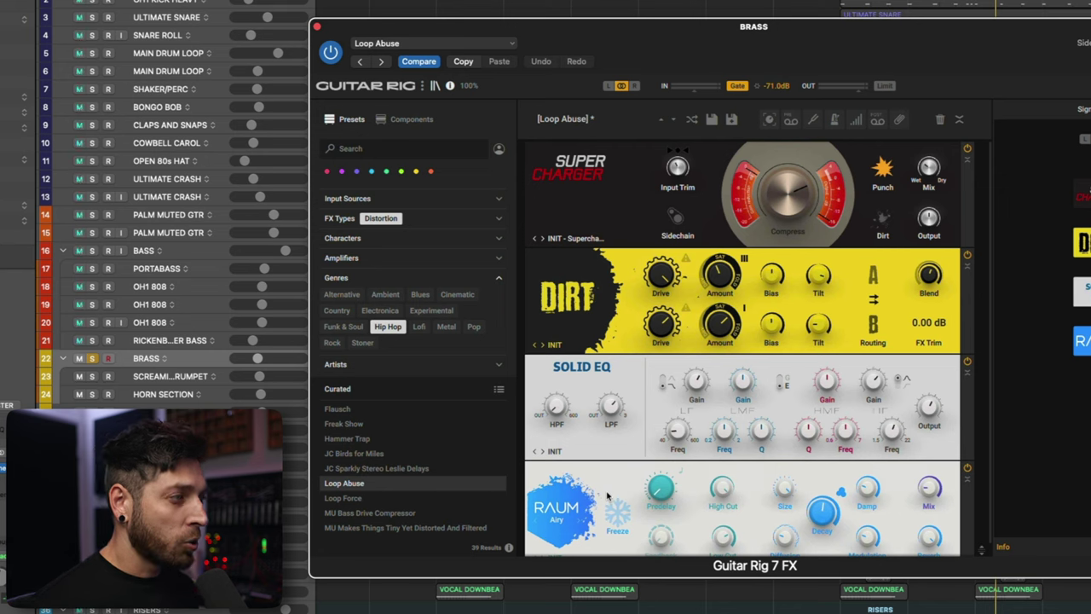
Step: Add a Raum reverb from the reverb components, then delete the duplicate Raum from Signal Flow
{"action": "left_click", "coordinate": [409, 123]}
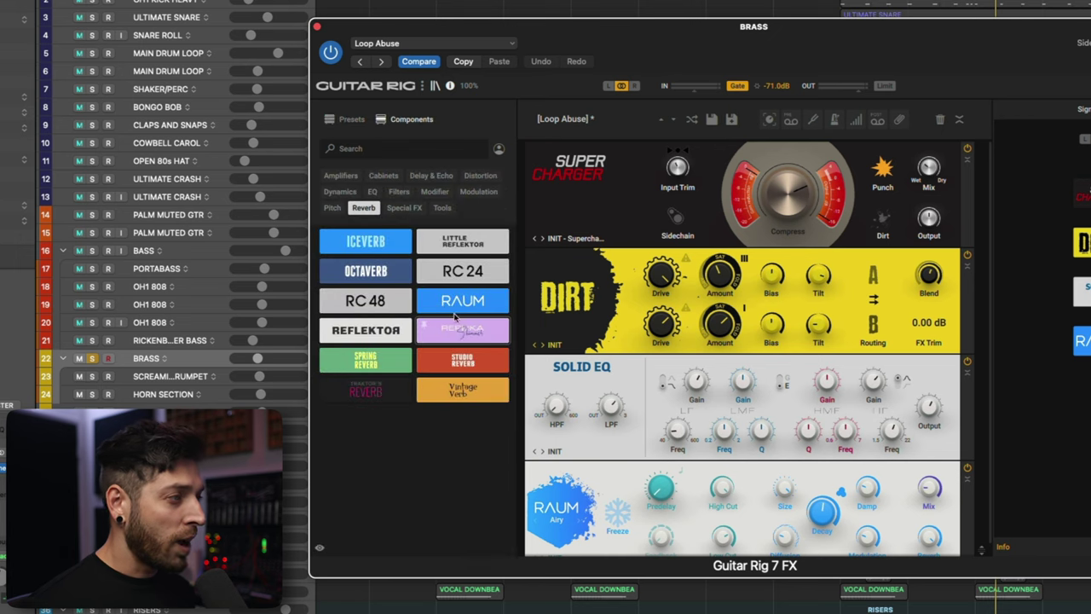
{"action": "left_click_drag", "start_coordinate": [450, 303], "coordinate": [585, 474]}
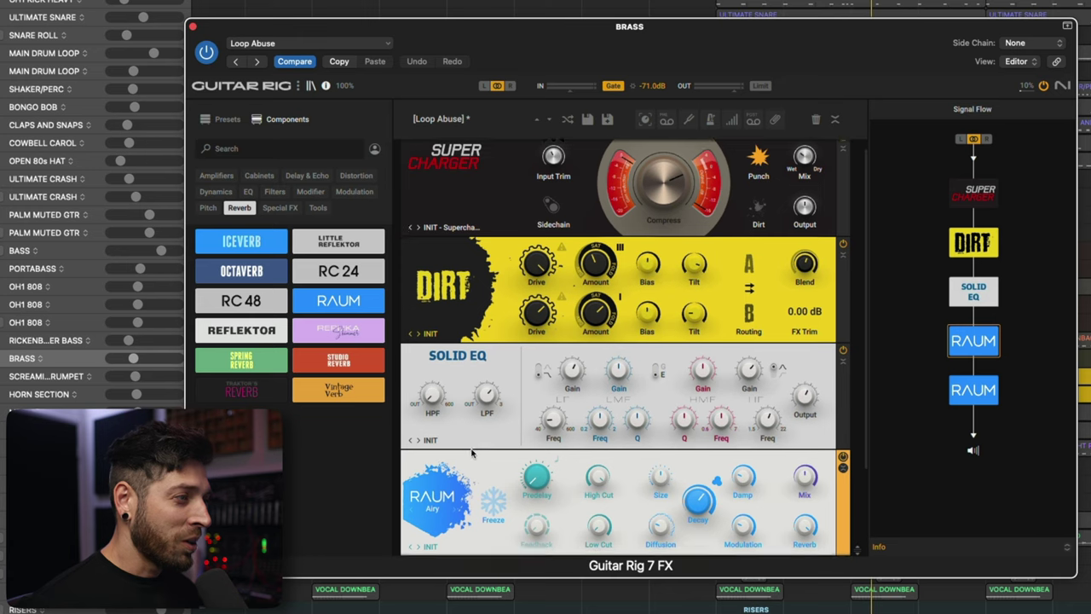
{"action": "scroll", "coordinate": [471, 453], "scroll_direction": "down", "scroll_amount": 3}
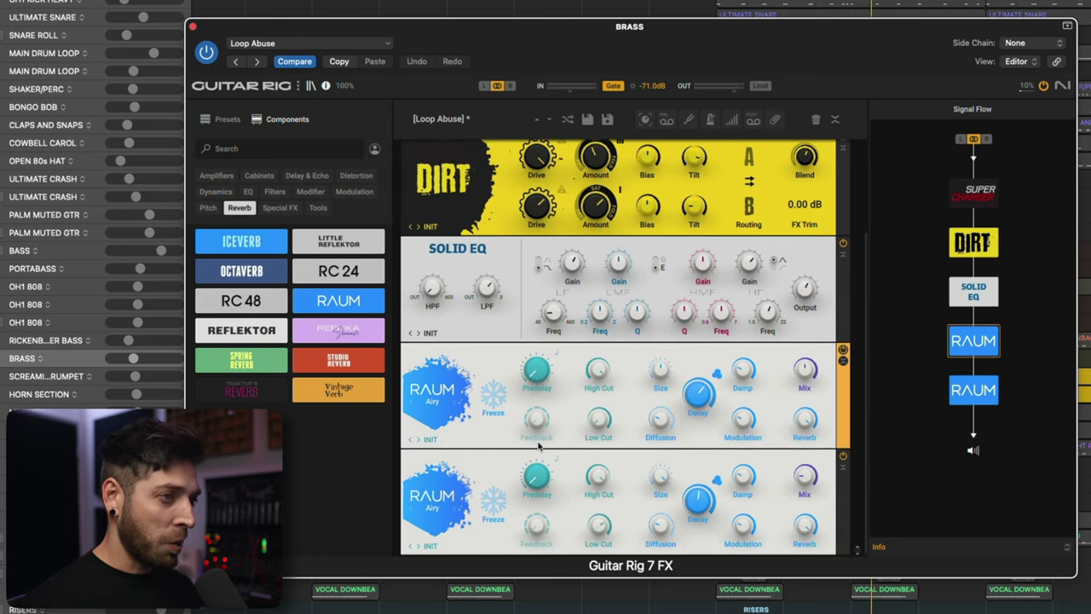
{"action": "mouse_move", "coordinate": [1003, 346]}
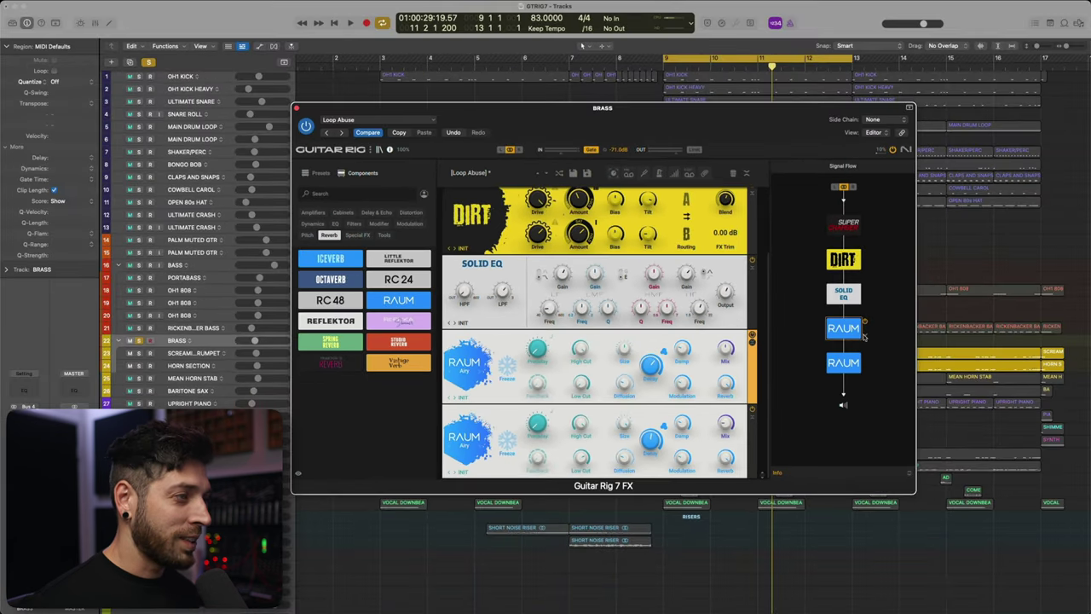
{"action": "left_click", "coordinate": [864, 337]}
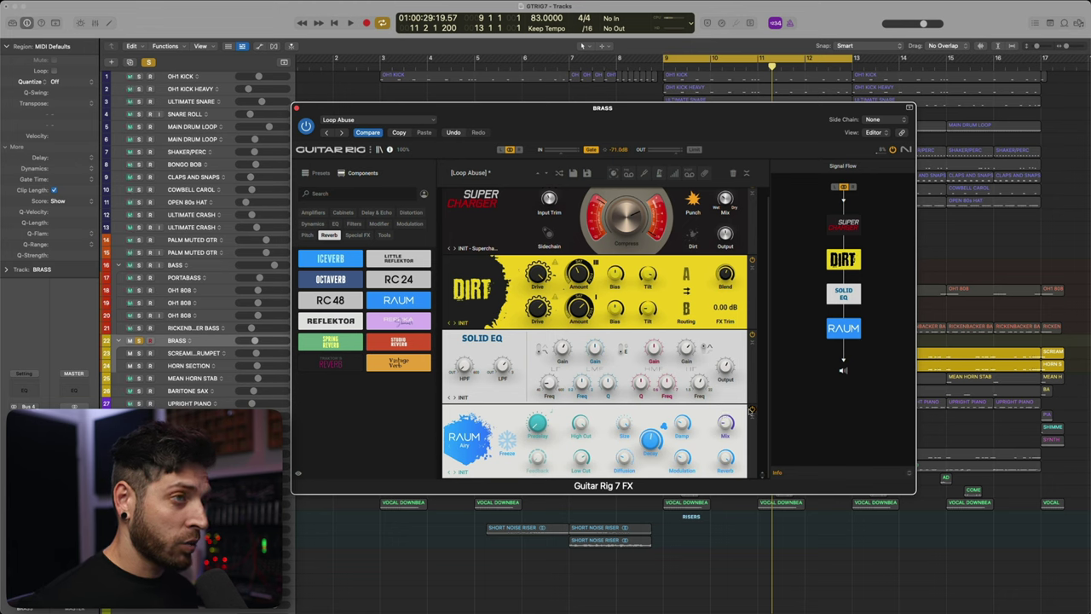
Step: Bypass the Raum reverb and play the looped section to compare with and without it
{"action": "left_click", "coordinate": [863, 322]}
{"action": "key", "text": "space"}
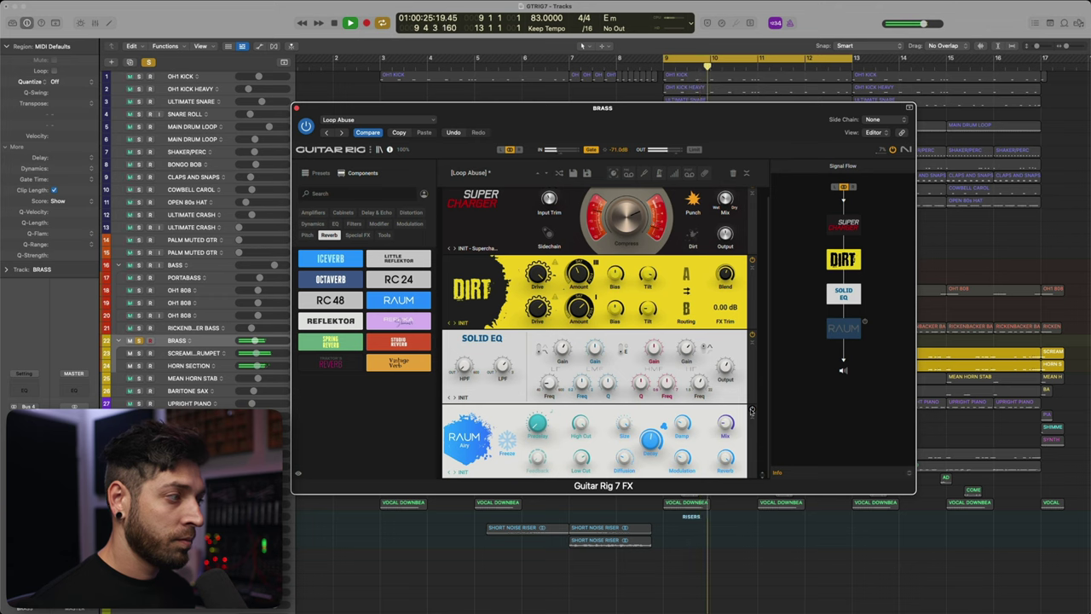
{"action": "key", "text": "space"}
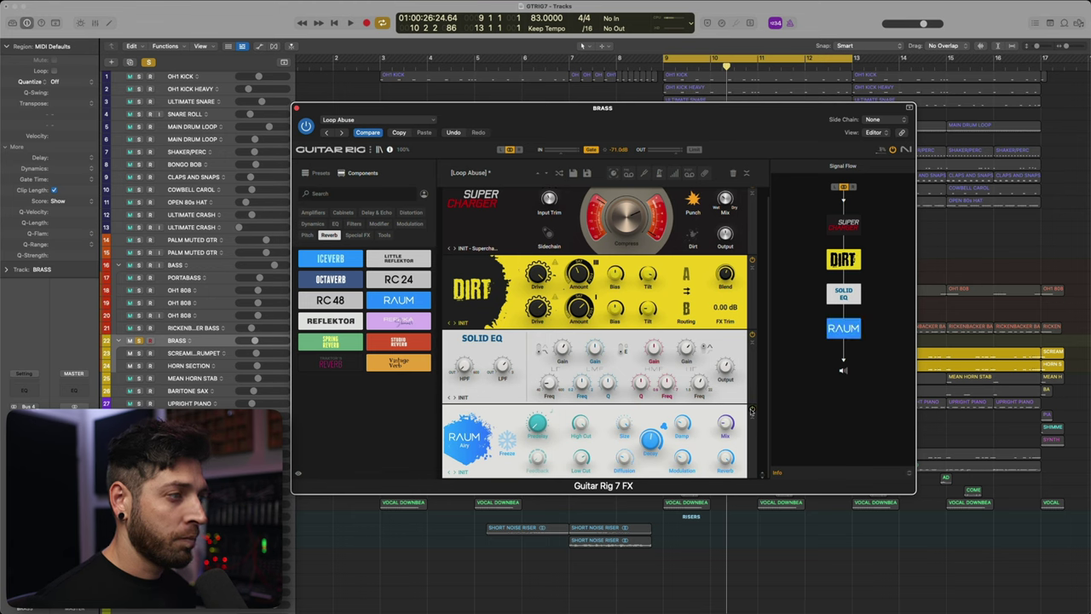
{"action": "key", "text": "space"}
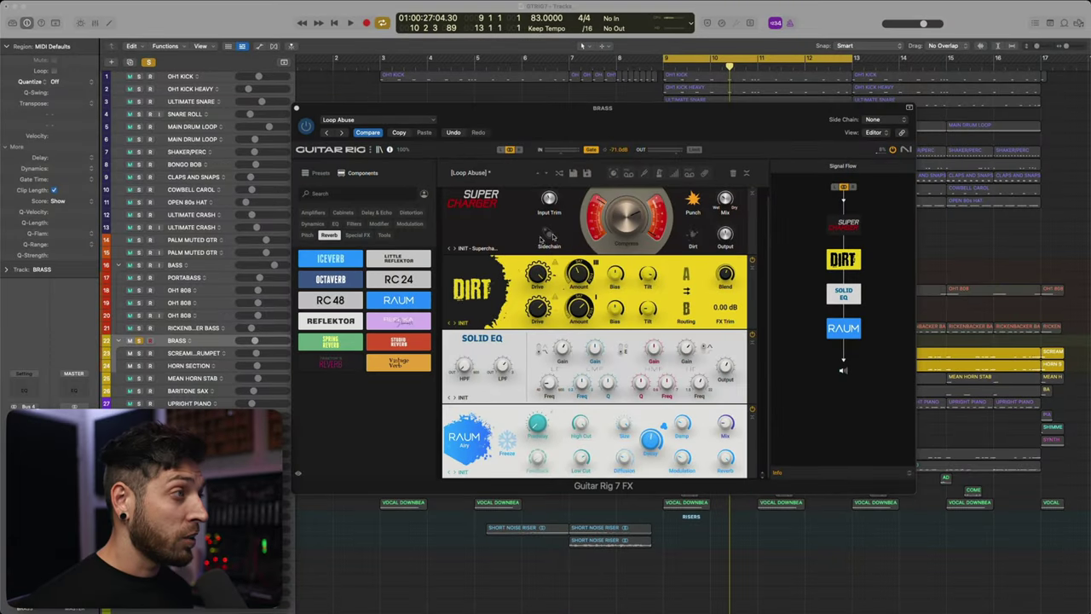
Step: Close the brass effects, play, then solo BRASS, loop bars 1–3 and reopen Guitar Rig
{"action": "left_click", "coordinate": [296, 109]}
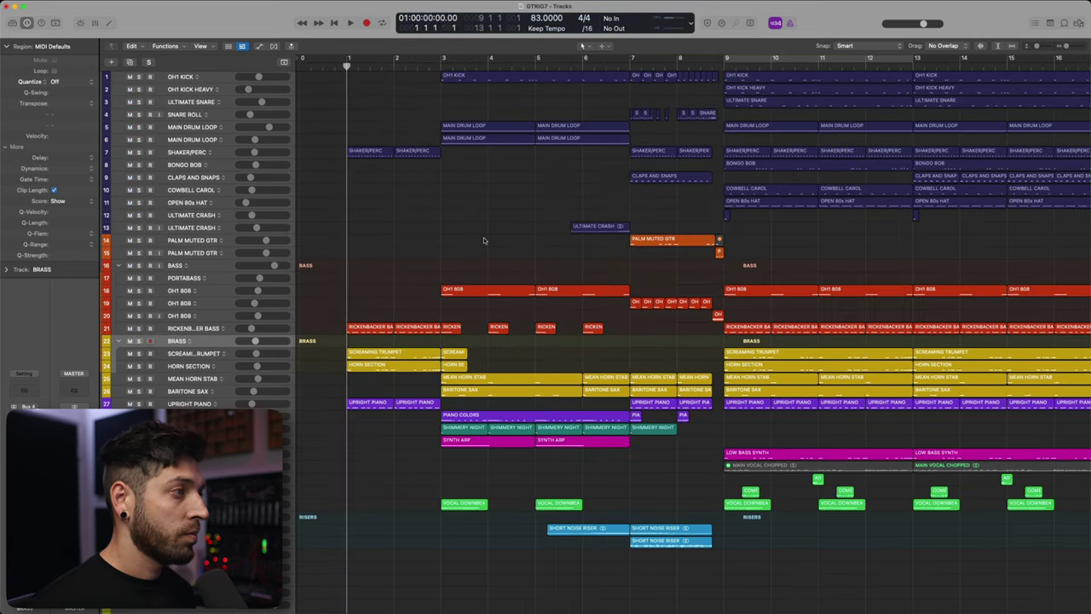
{"action": "key", "text": "space"}
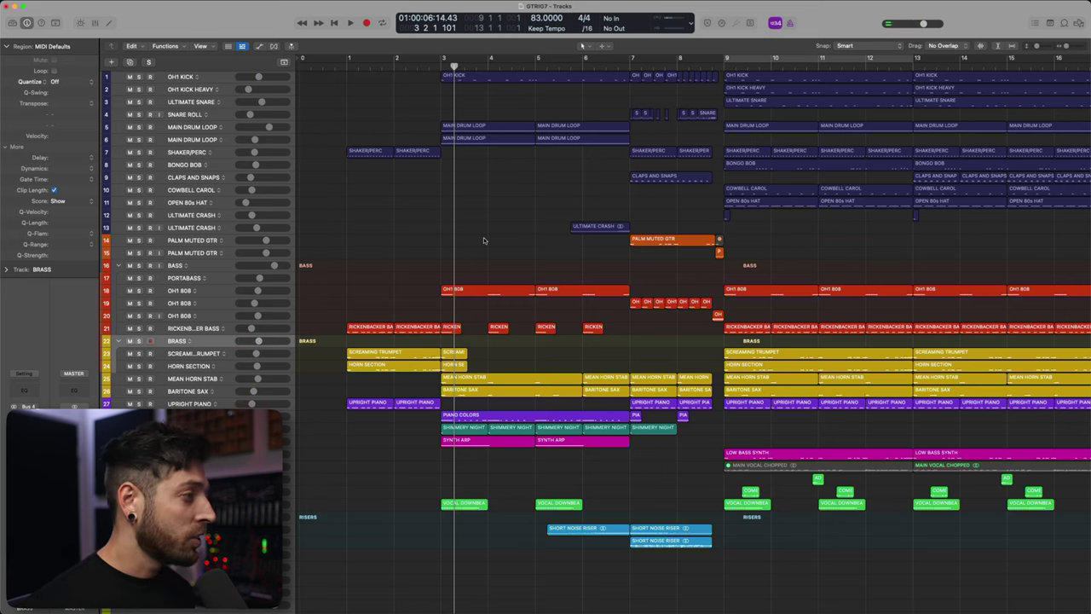
{"action": "key", "text": "s"}
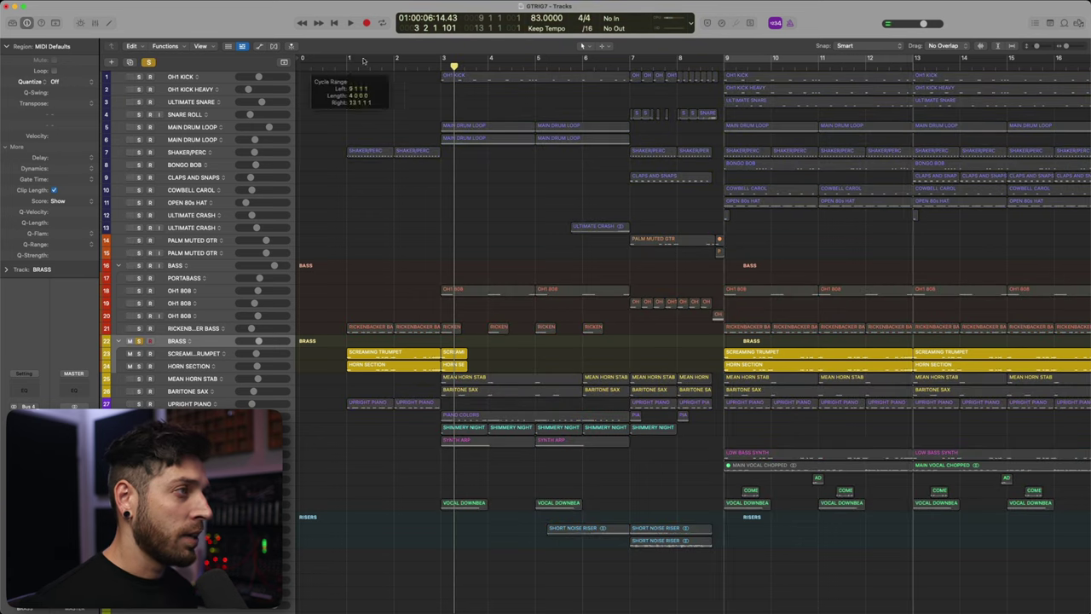
{"action": "left_click_drag", "start_coordinate": [350, 57], "coordinate": [444, 58]}
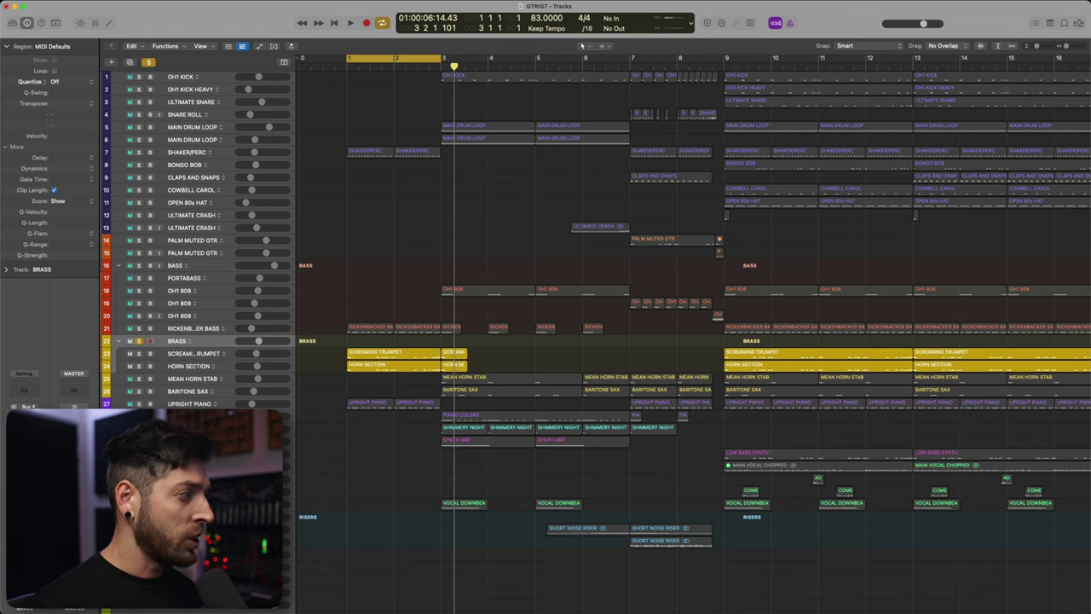
{"action": "key", "text": "v"}
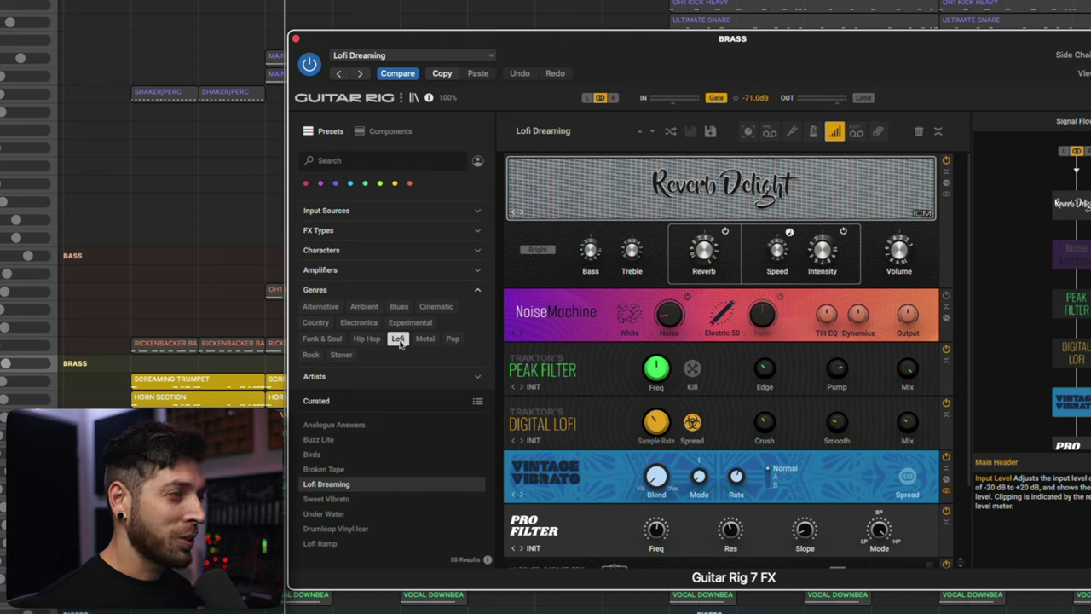
Step: Filter presets to the Lofi genre and toggle the Preset Volume module off and on
{"action": "left_click", "coordinate": [394, 338]}
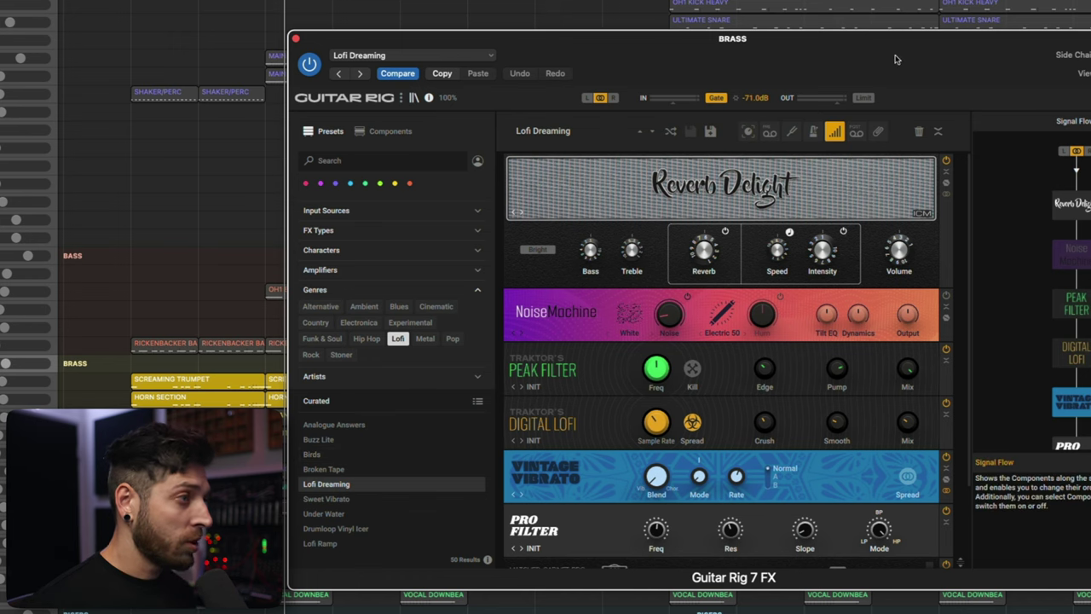
{"action": "scroll", "coordinate": [608, 543], "scroll_direction": "down", "scroll_amount": 3}
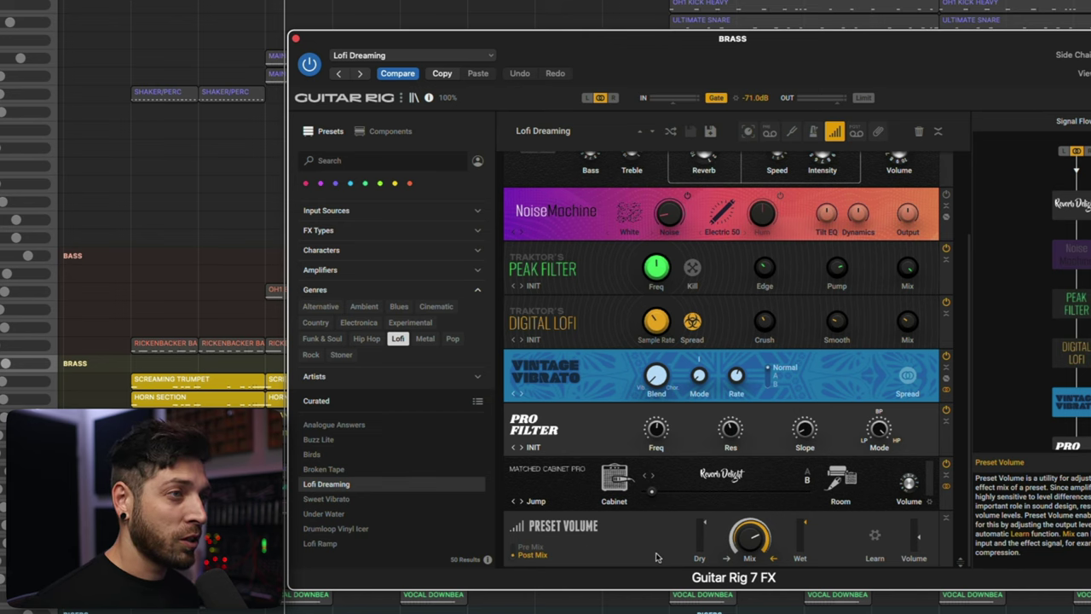
{"action": "left_click", "coordinate": [835, 133]}
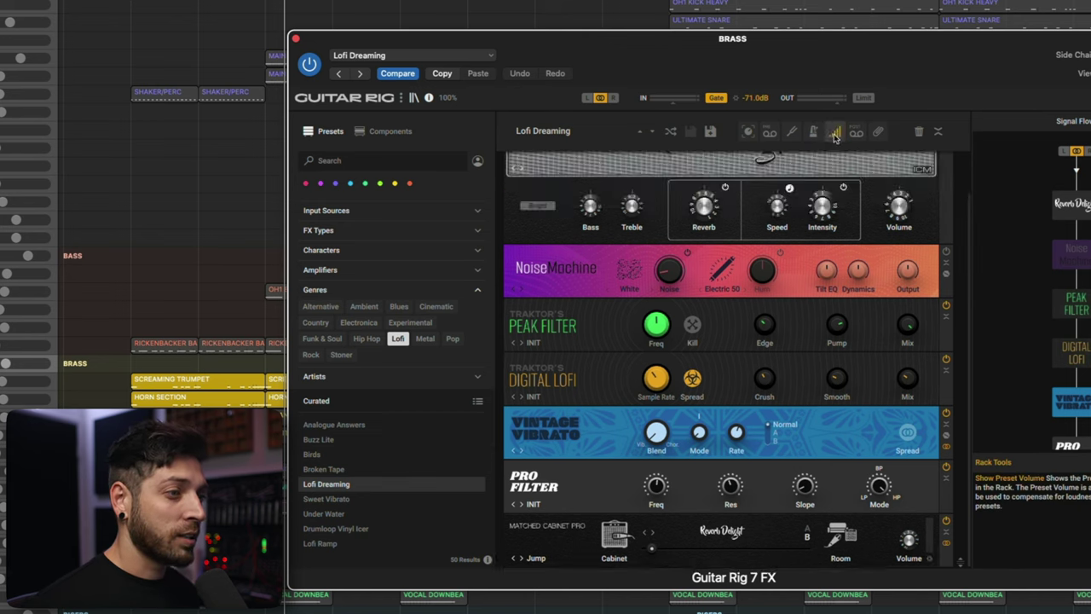
{"action": "left_click", "coordinate": [836, 134]}
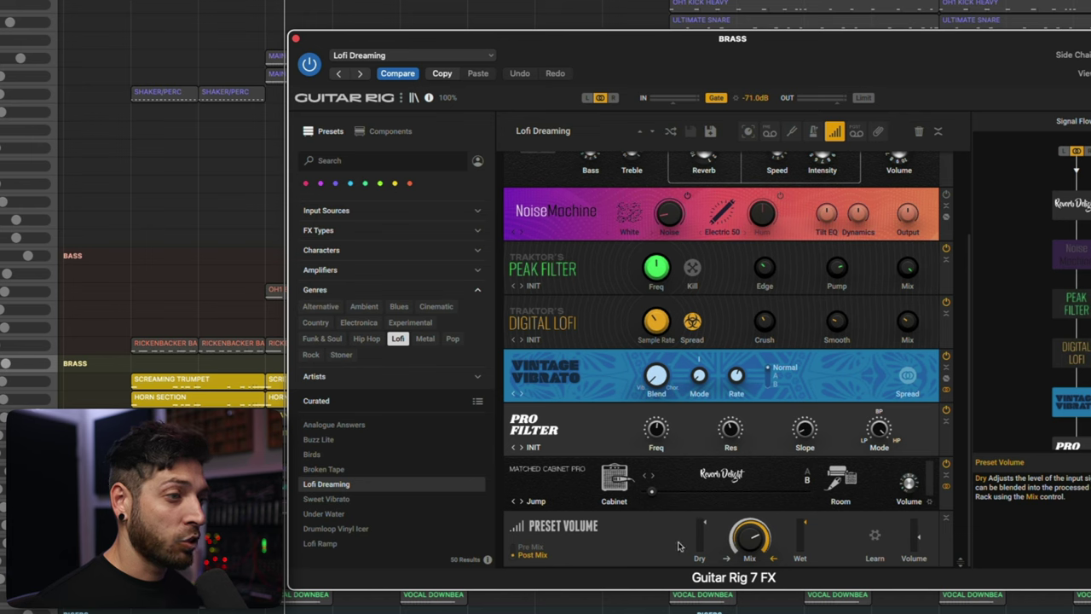
{"action": "mouse_move", "coordinate": [750, 546]}
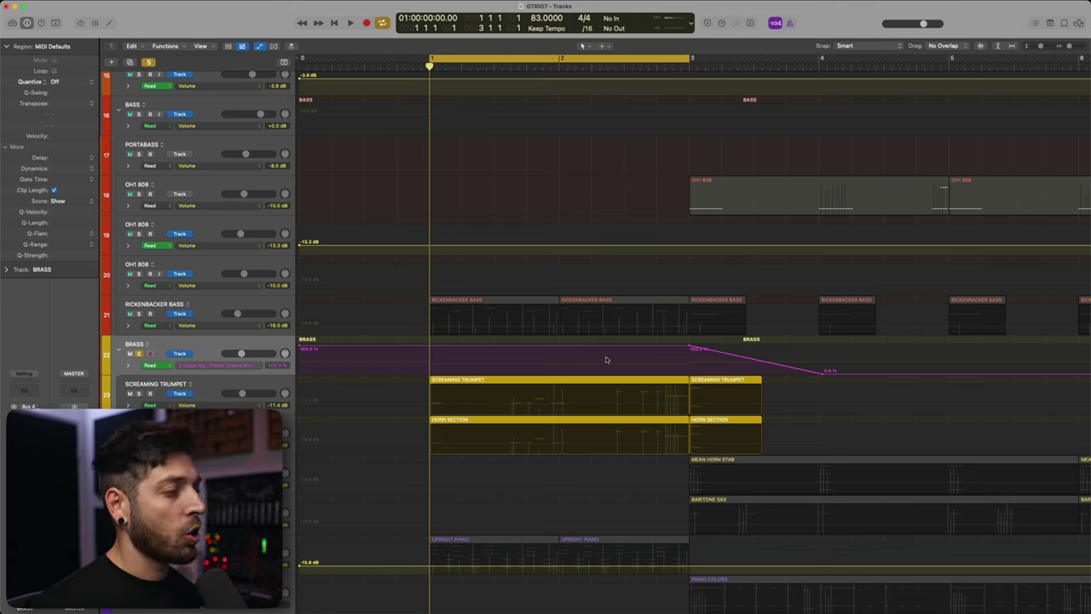
Step: Start playback and reopen the BRASS track's Guitar Rig 7 rack showing the Lofi Dreaming chain
{"action": "key", "text": "space"}
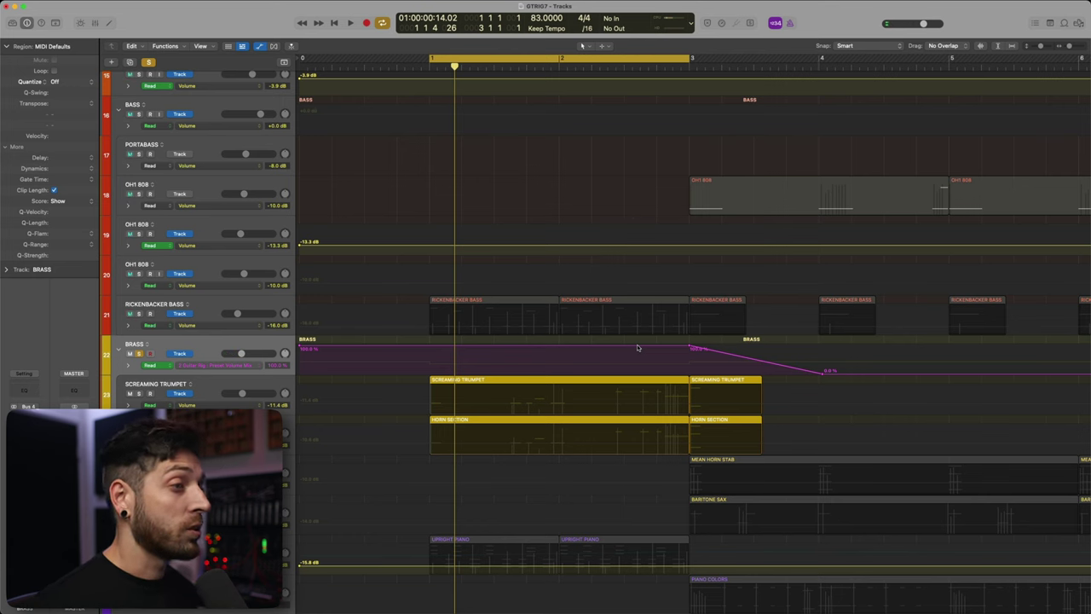
{"action": "key", "text": "v"}
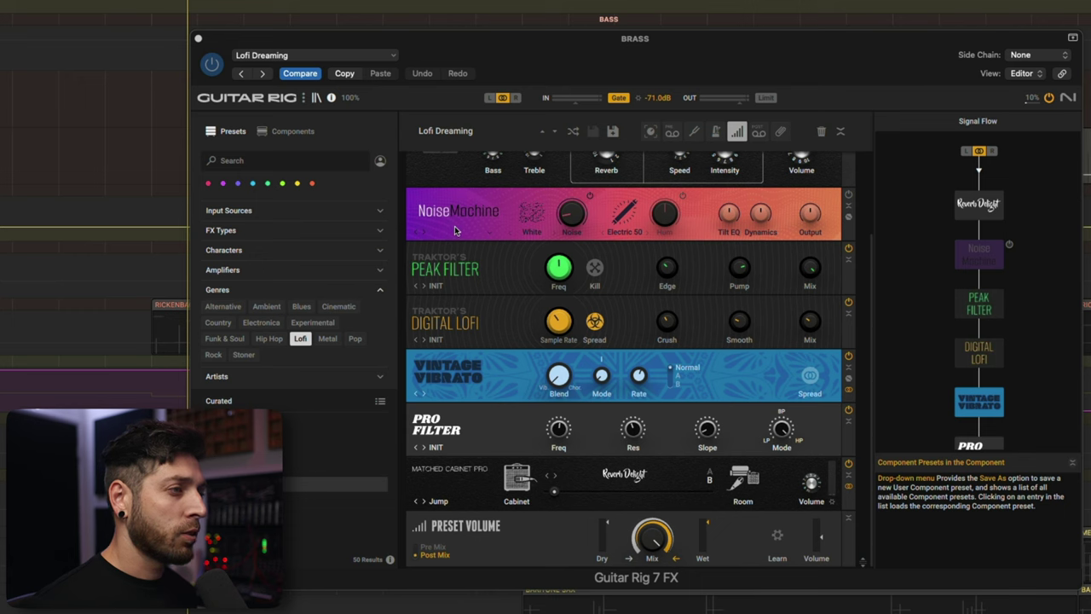
Step: Switch the BRASS rack's Noise Machine module on and then back off
{"action": "left_click", "coordinate": [848, 196]}
{"action": "left_click", "coordinate": [848, 196]}
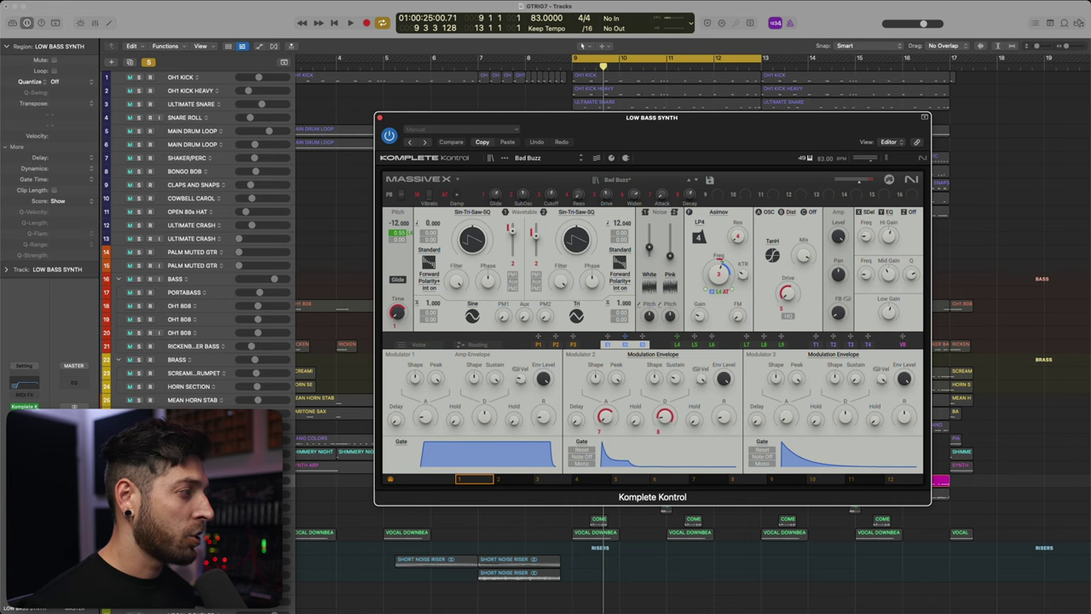
Step: Close the Komplete Kontrol window and show the LOW BASS SYNTH region's 17 notes in the Piano Roll
{"action": "key", "text": "super+w"}
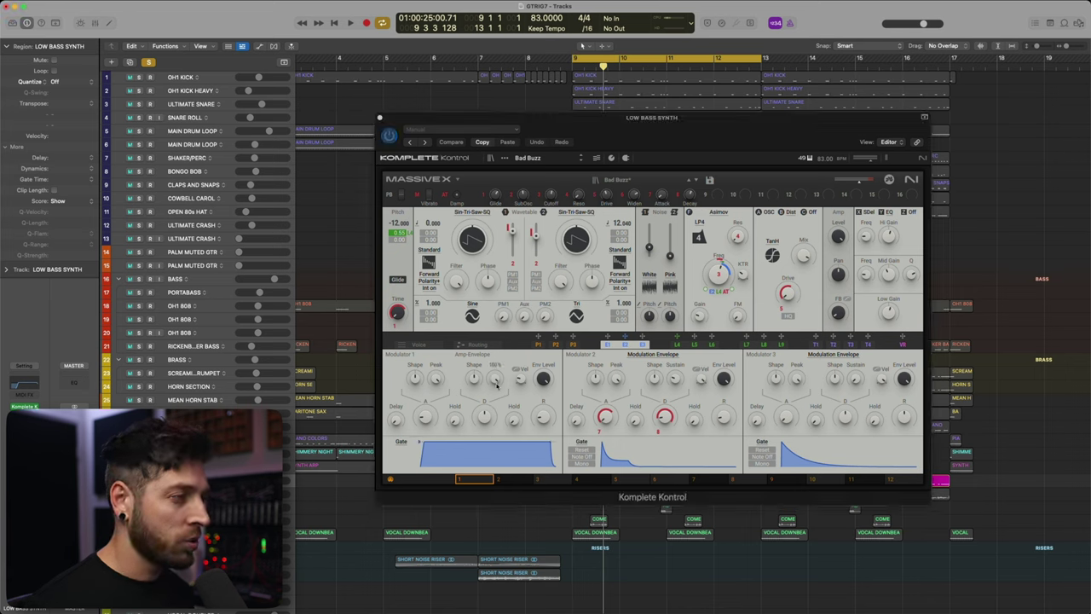
{"action": "key", "text": "space"}
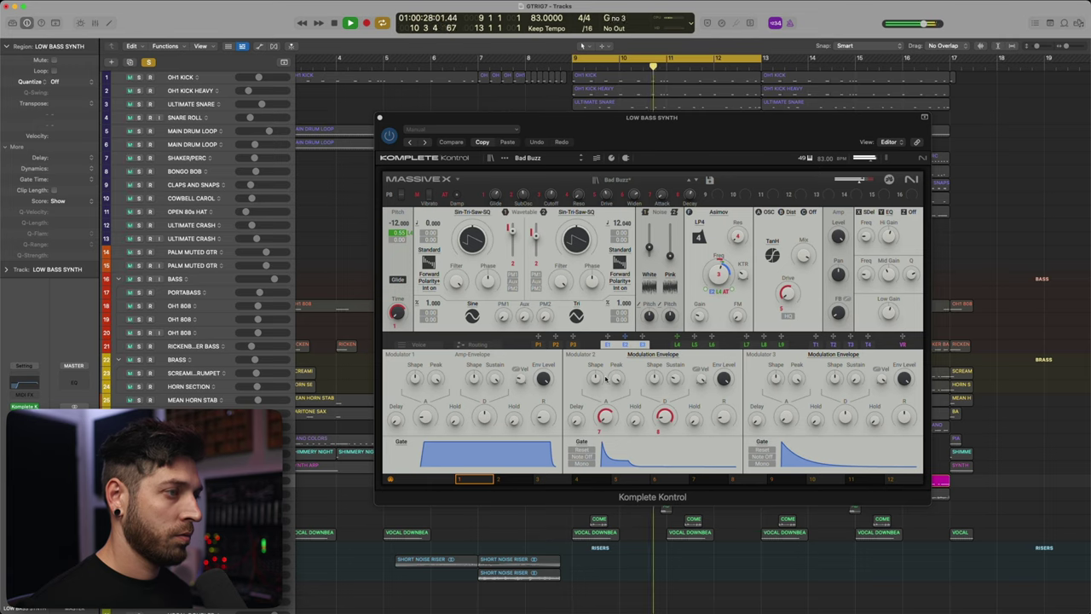
{"action": "key", "text": "super+w"}
{"action": "double_click", "coordinate": [672, 483]}
{"action": "key", "text": "space"}
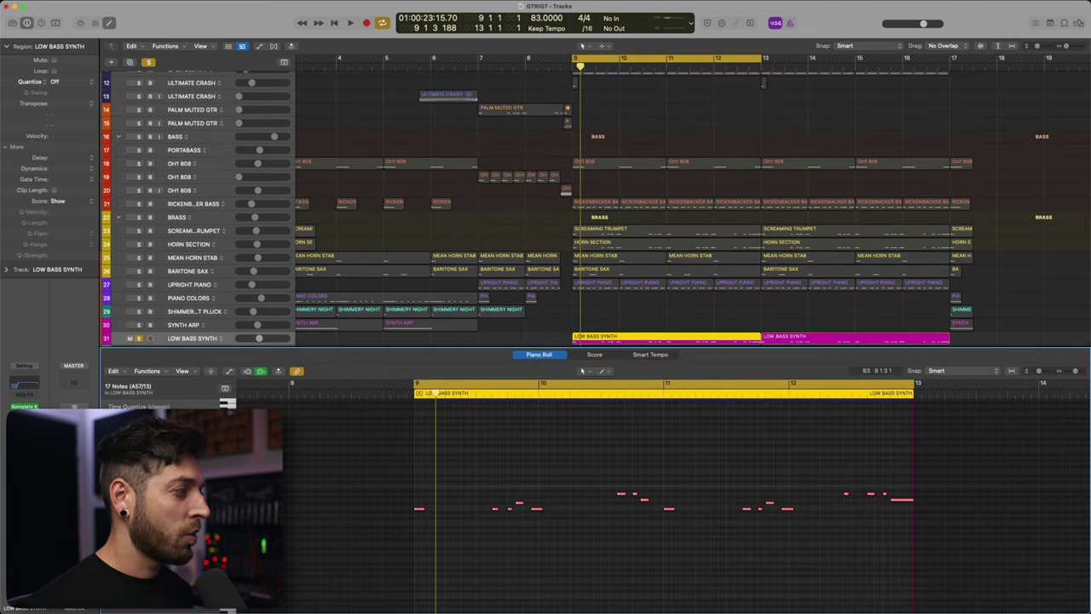
Step: Open the LOW BASS SYNTH's Guitar Rig 7 insert with the Auto Sidechain preset
{"action": "key", "text": "v"}
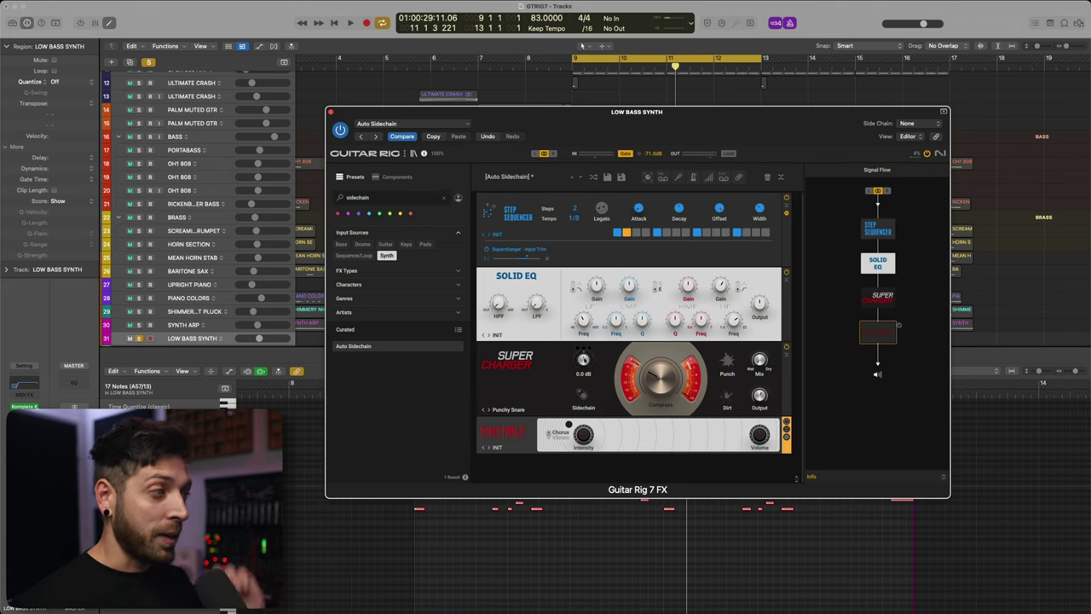
Step: Start playback to hear the Auto Sidechain pumping on the low bass synth
{"action": "key", "text": "space"}
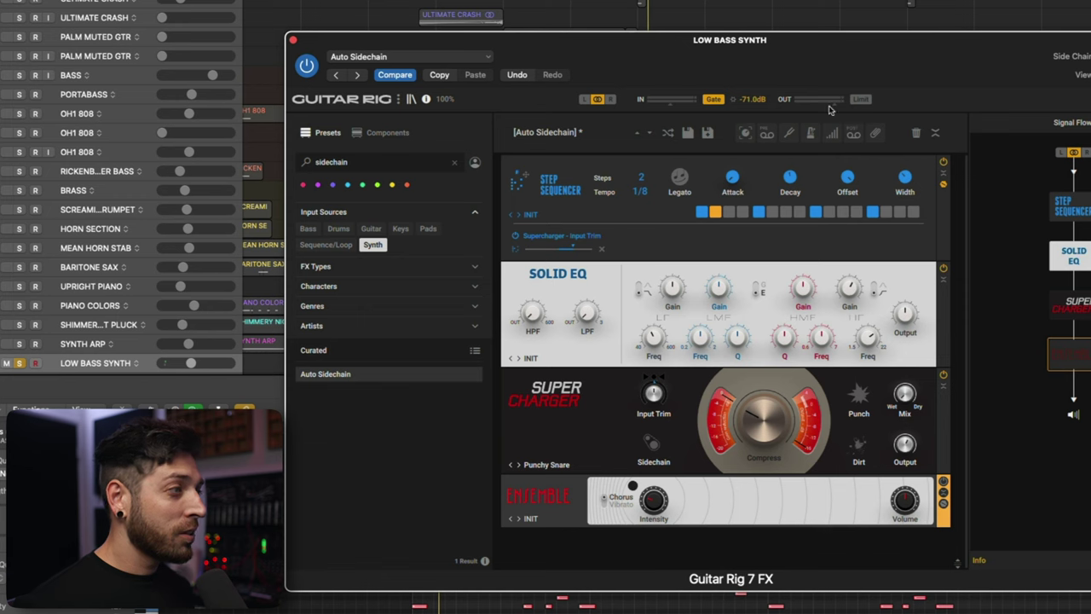
Step: Filter Guitar Rig's component browser to Modulation and stop playback
{"action": "left_click", "coordinate": [366, 133]}
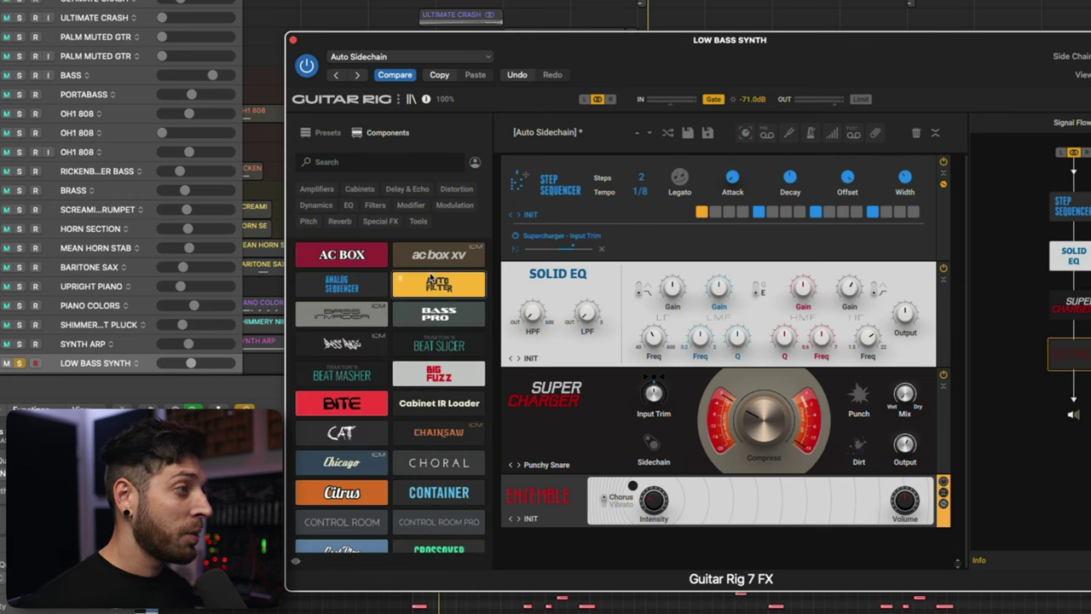
{"action": "left_click", "coordinate": [455, 206]}
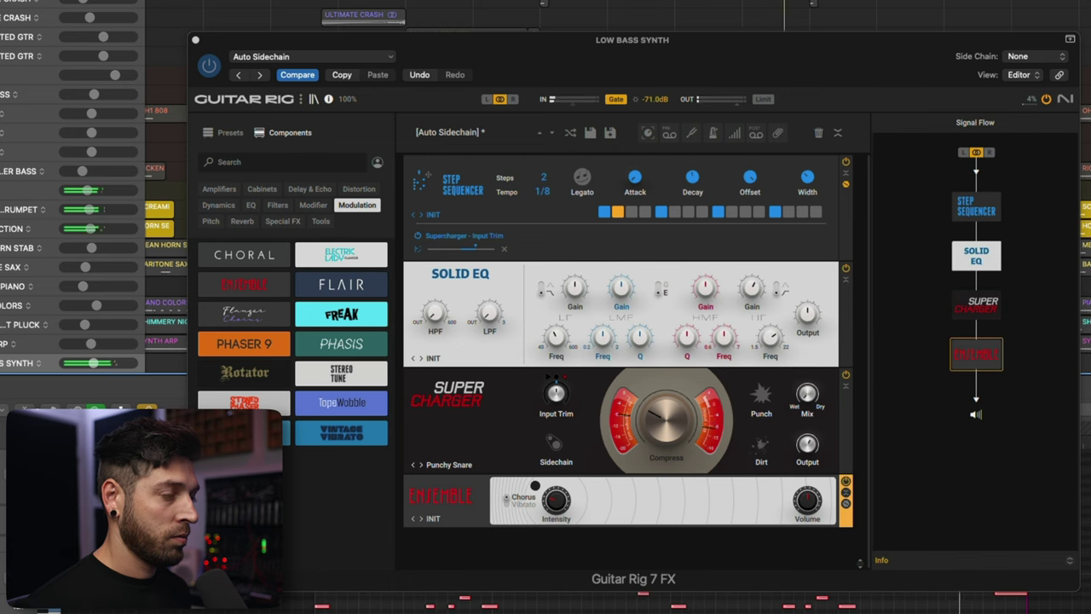
{"action": "key", "text": "space"}
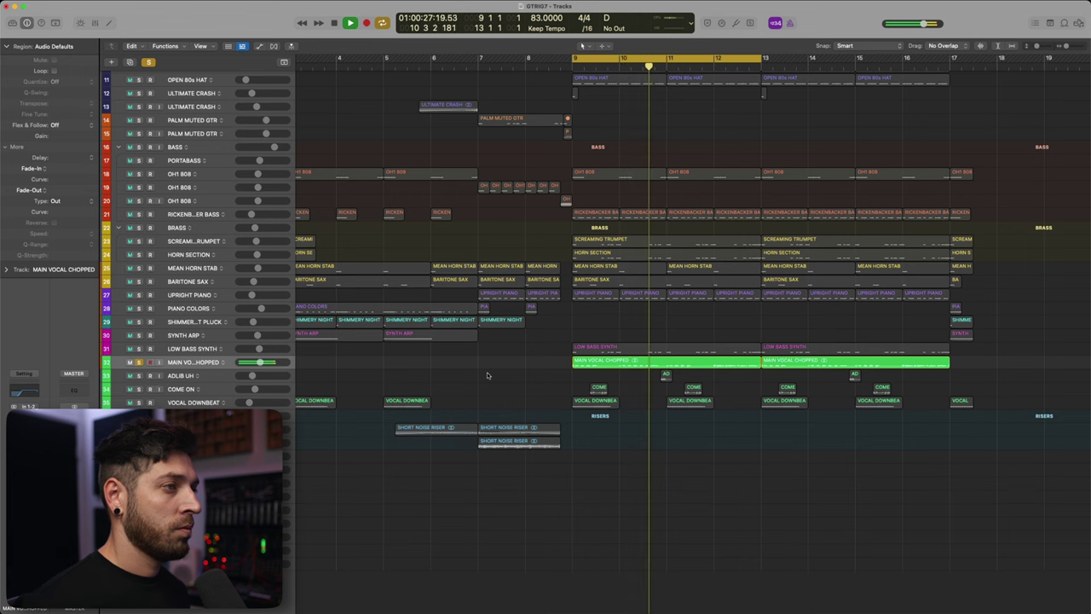
Step: Unsolo all tracks, turn Cycle off and play from bar 8
{"action": "key", "text": "space"}
{"action": "key", "text": "s"}
{"action": "key", "text": "c"}
{"action": "key", "text": "comma"}
{"action": "key", "text": "comma"}
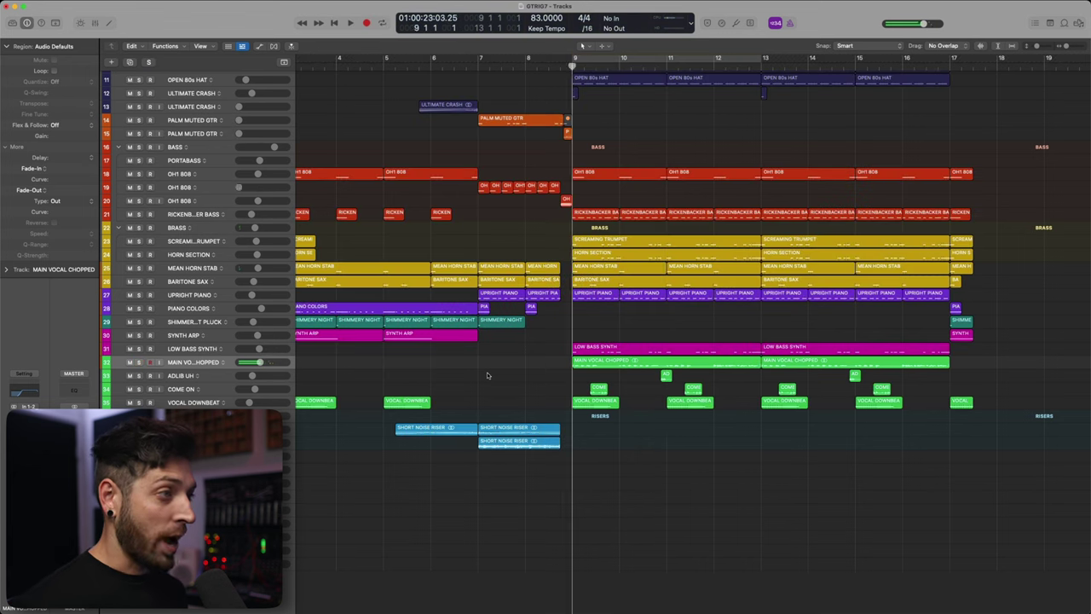
{"action": "key", "text": "comma"}
{"action": "key", "text": "space"}
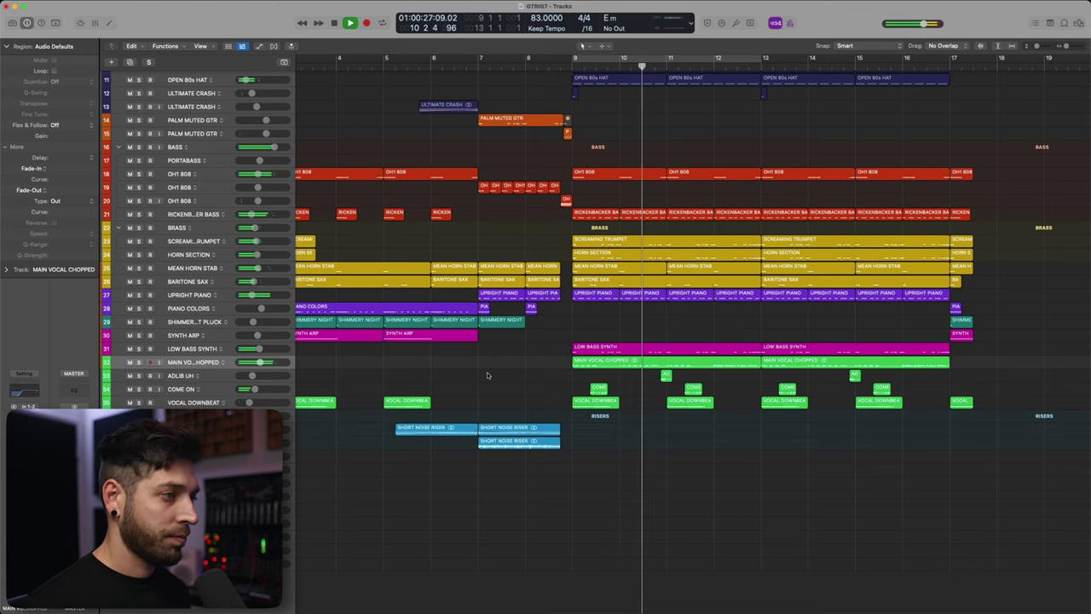
Step: Solo MAIN VOCAL CHOPPED and open its Guitar Rig 7 Discuss This Later chain
{"action": "key", "text": "space"}
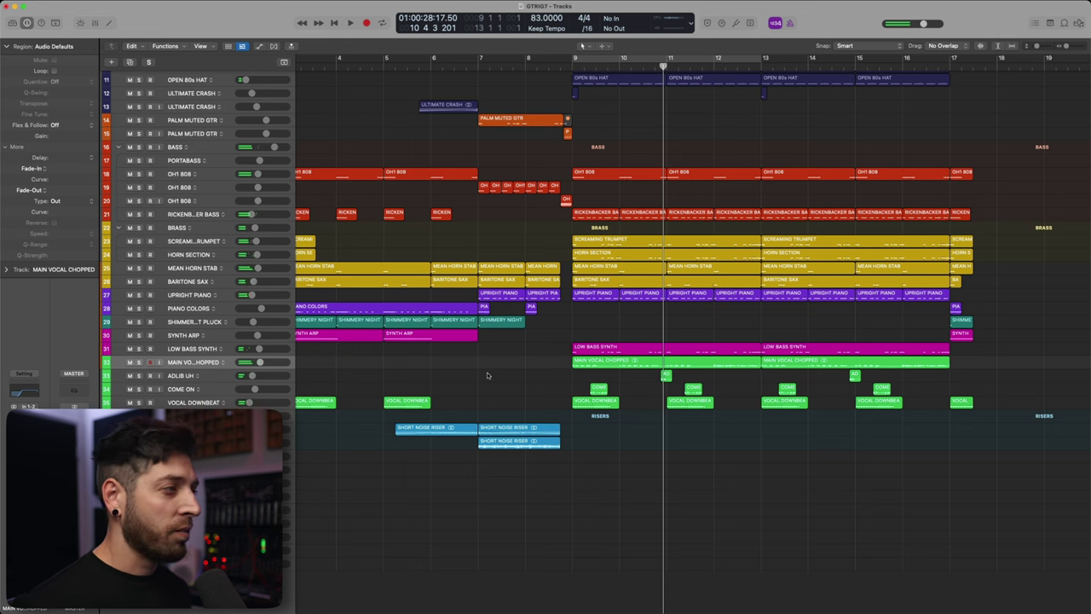
{"action": "key", "text": "s"}
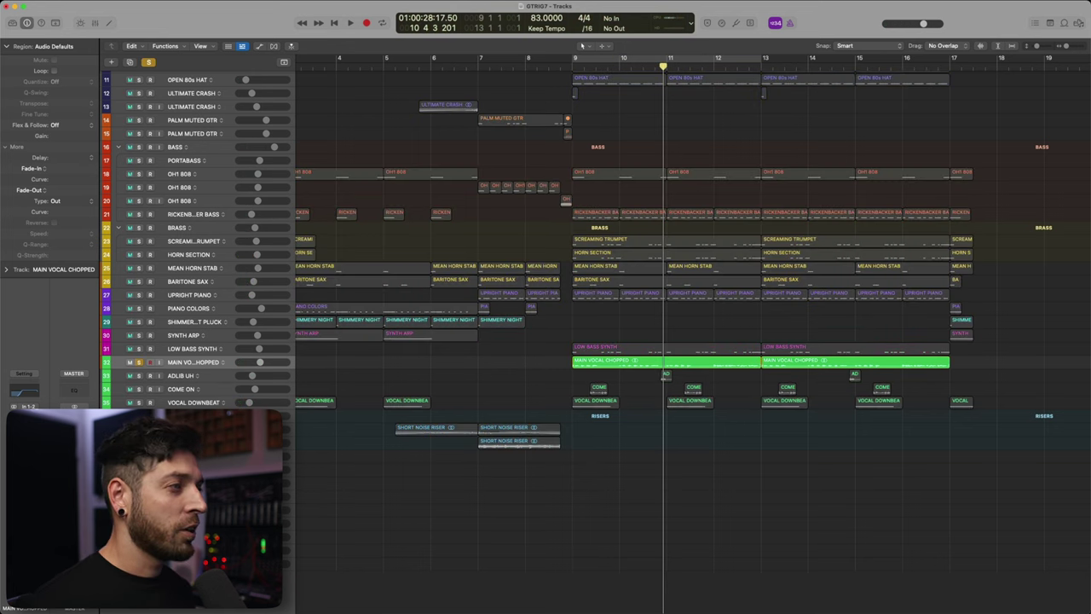
{"action": "key", "text": "v"}
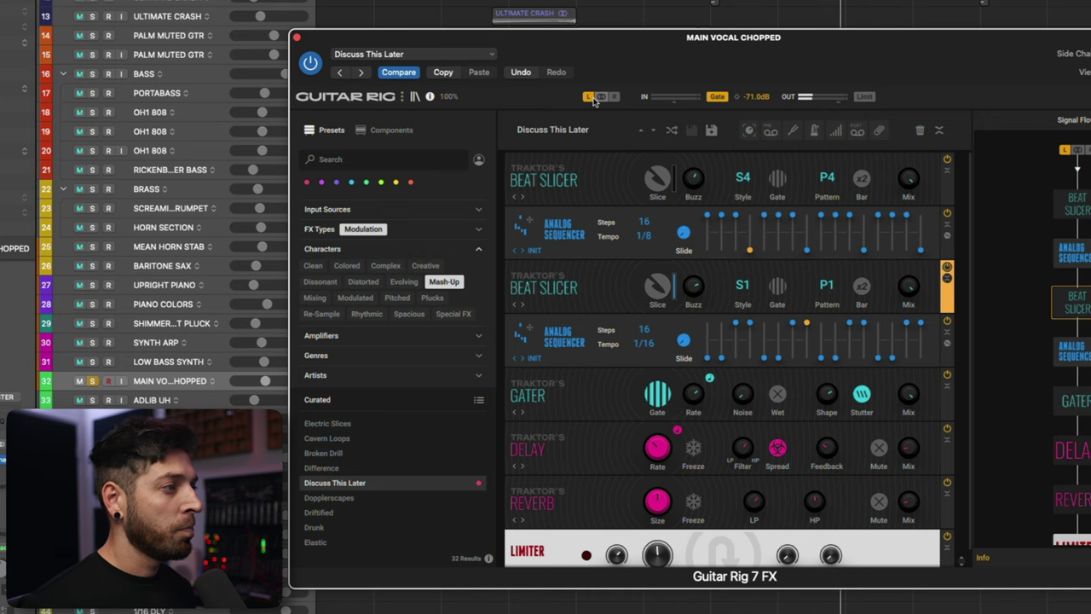
{"action": "left_click", "coordinate": [423, 229]}
{"action": "left_click", "coordinate": [383, 230]}
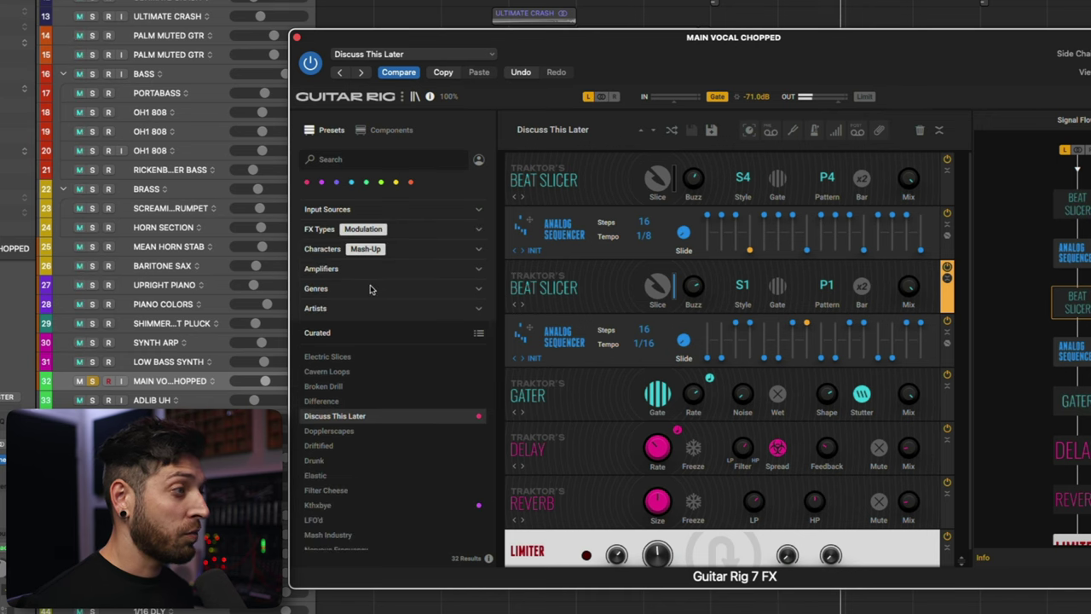
{"action": "left_click", "coordinate": [429, 251]}
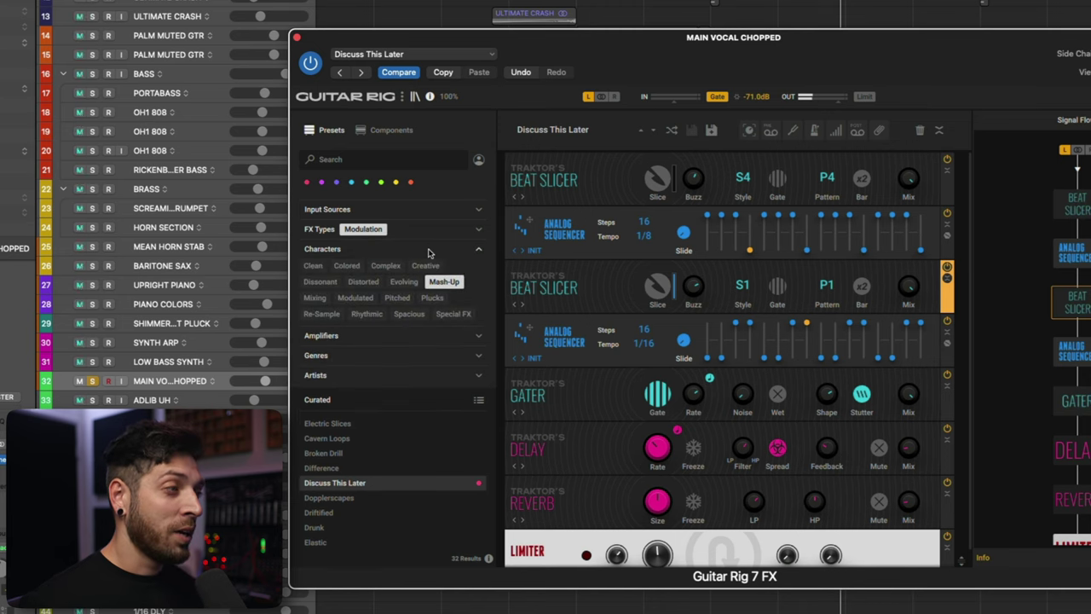
{"action": "left_click", "coordinate": [429, 251]}
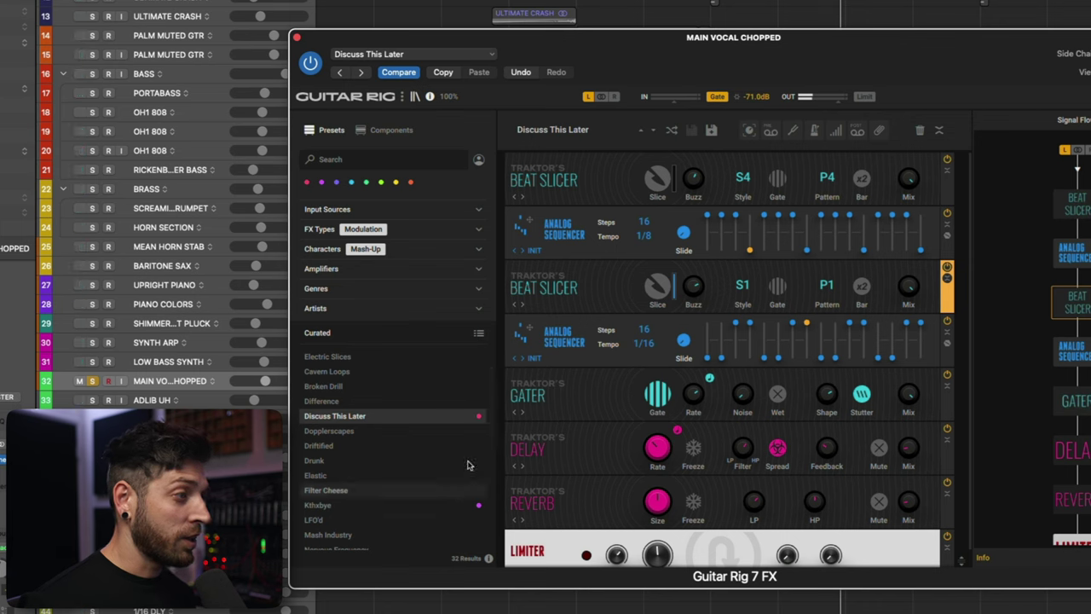
{"action": "right_click", "coordinate": [402, 414]}
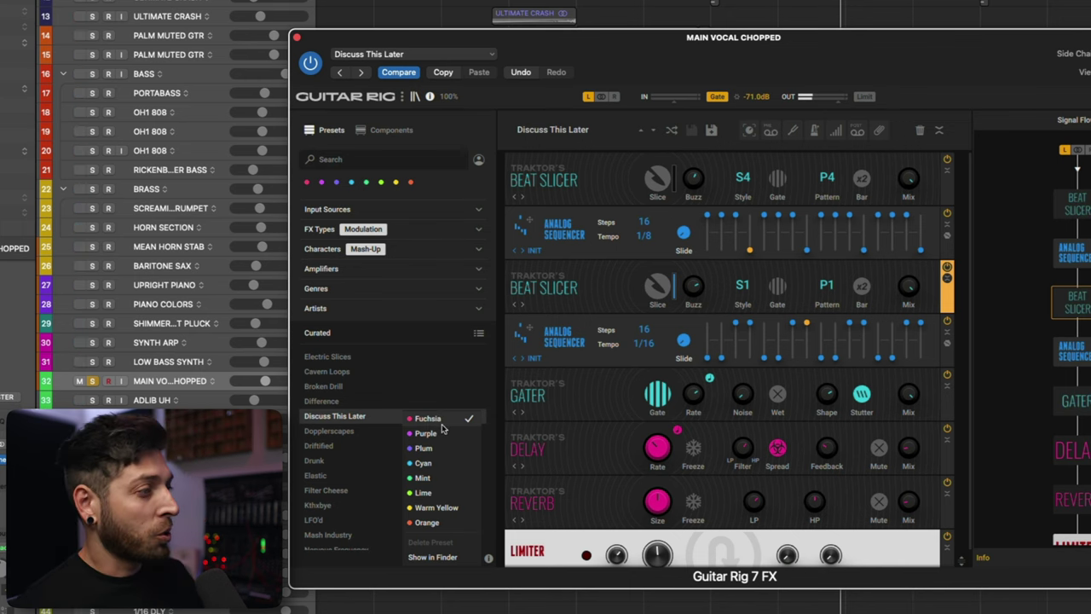
{"action": "left_click", "coordinate": [427, 418]}
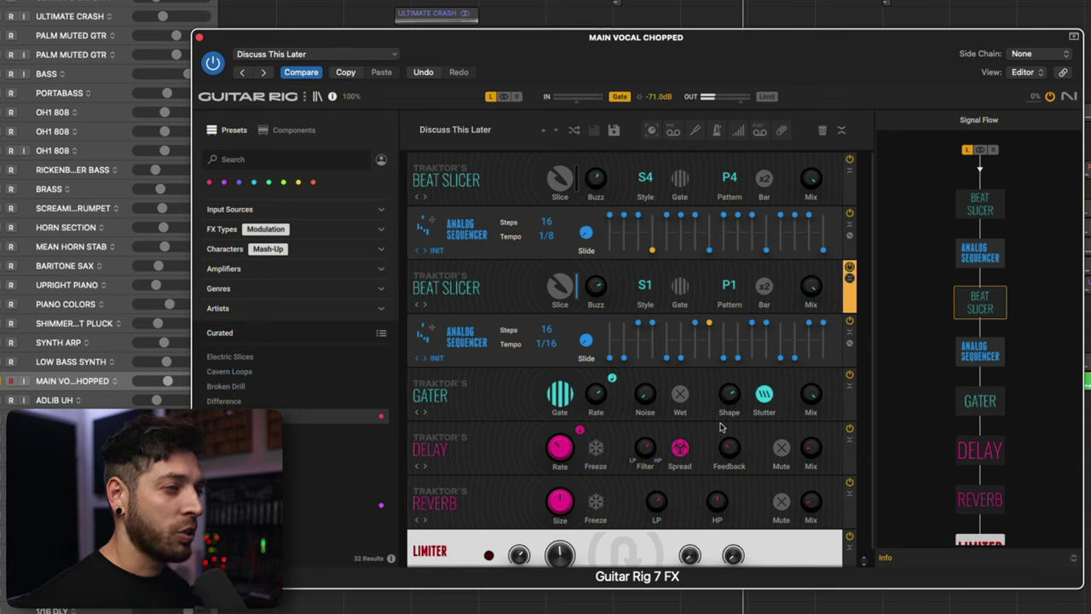
Step: Bypass the Reverb, Delay, Gater, second Analog Sequencer and second Beat Slicer
{"action": "left_click", "coordinate": [1011, 489]}
{"action": "left_click", "coordinate": [1011, 440]}
{"action": "left_click", "coordinate": [1010, 391]}
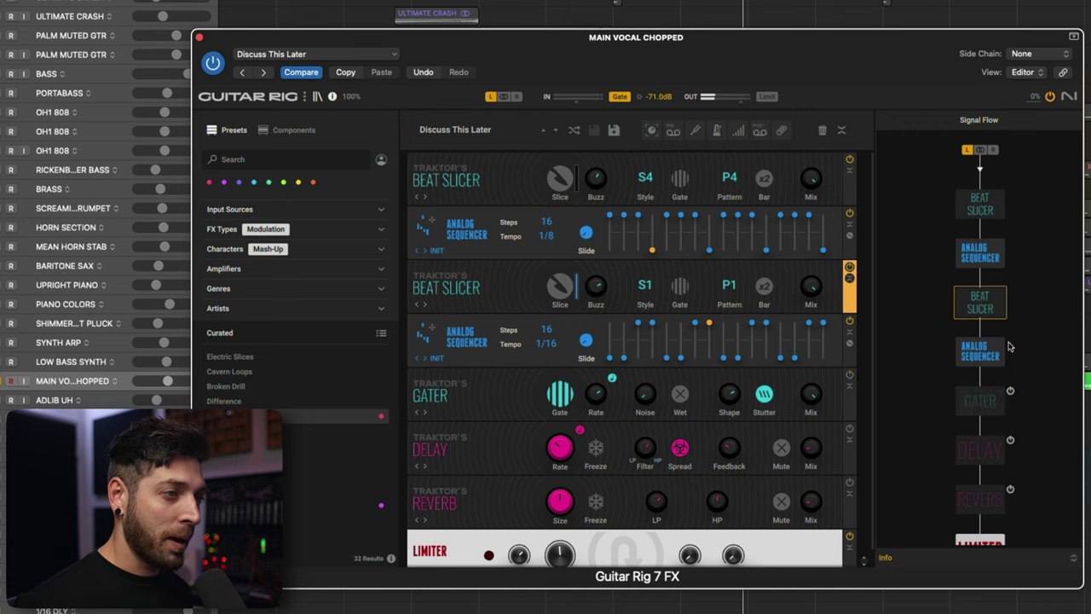
{"action": "left_click", "coordinate": [1010, 341]}
{"action": "left_click", "coordinate": [1011, 291]}
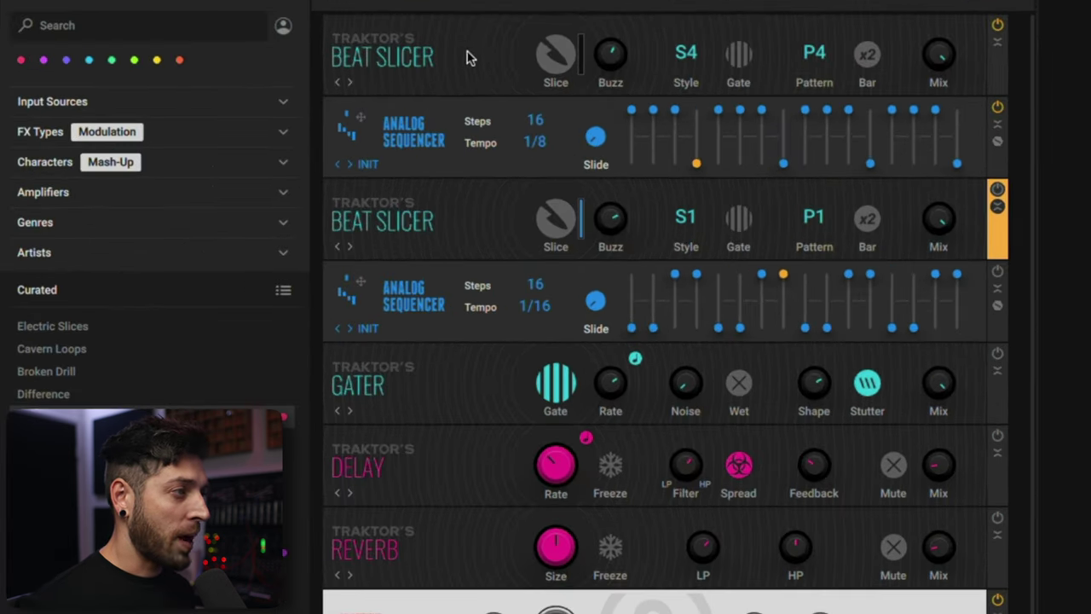
Step: Audition the first Beat Slicer's styles and patterns, settling on style S4 and pattern P4
{"action": "left_click", "coordinate": [437, 56]}
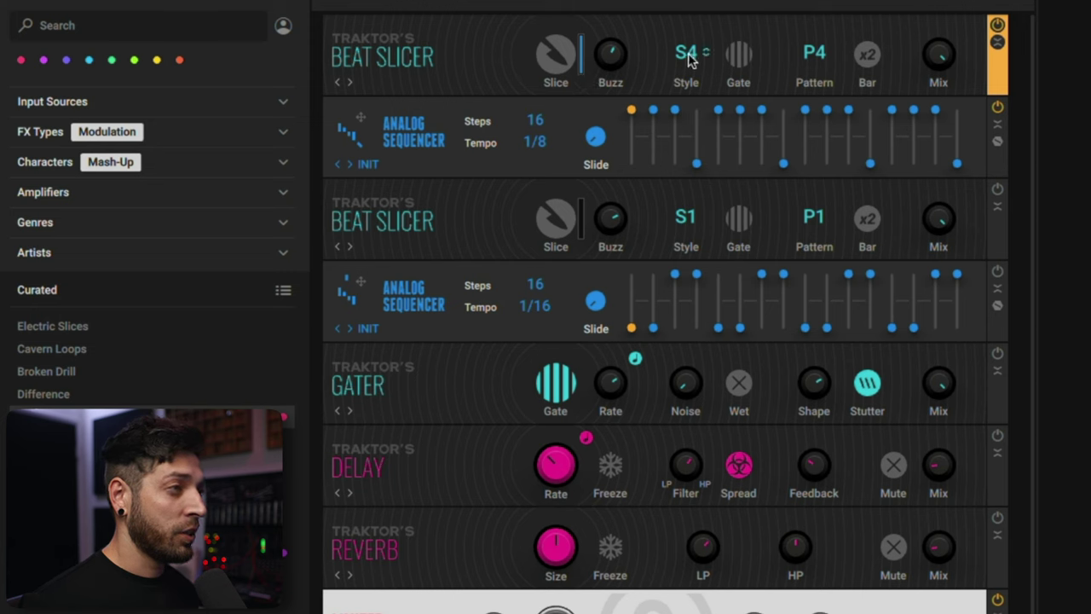
{"action": "left_click_drag", "start_coordinate": [689, 56], "coordinate": [689, 19]}
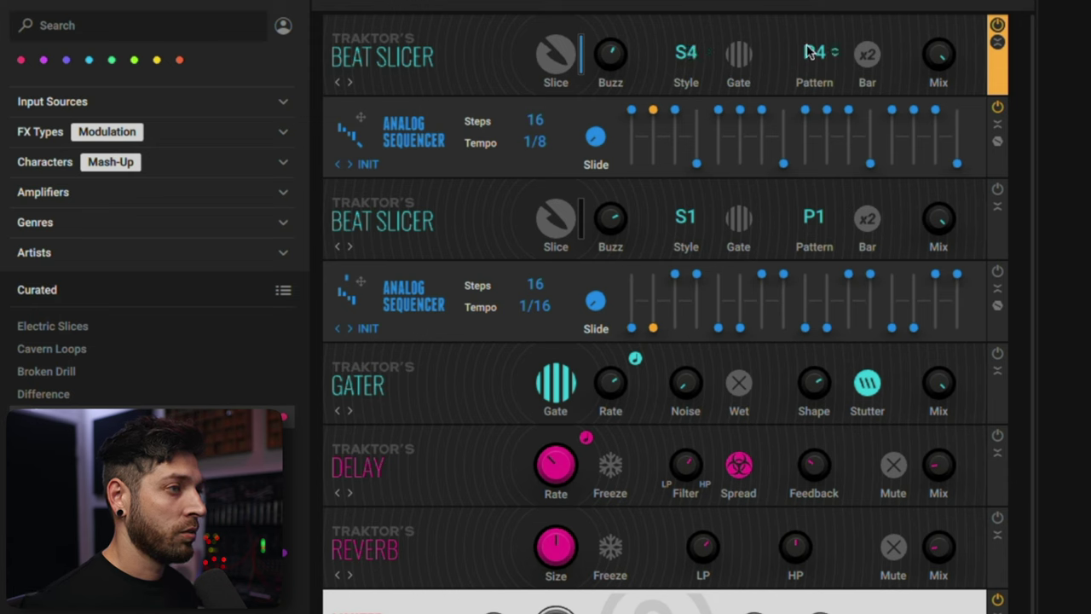
{"action": "left_click_drag", "start_coordinate": [810, 53], "coordinate": [816, 51]}
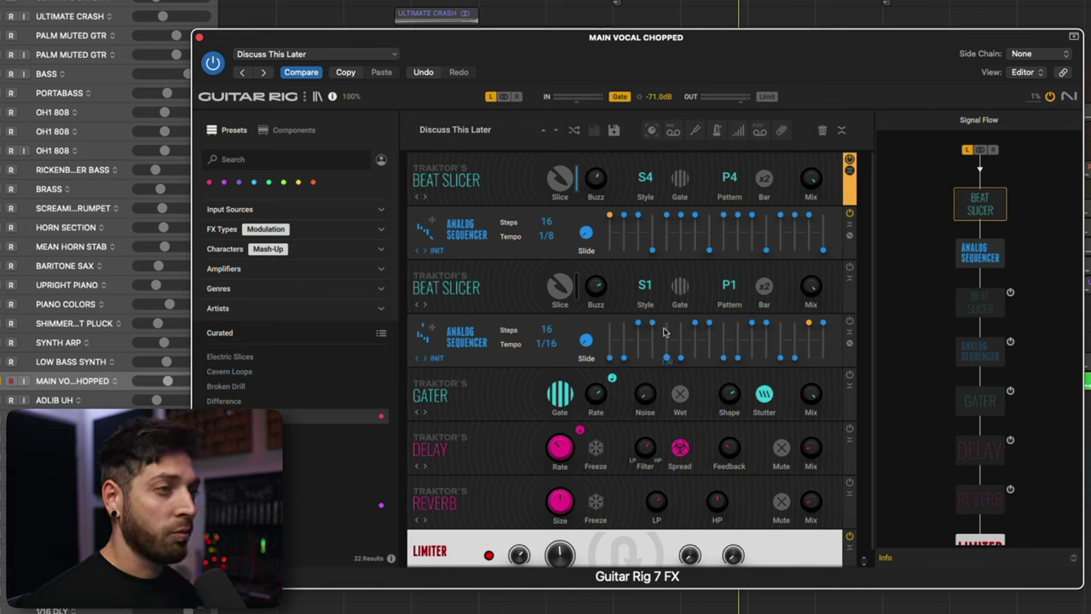
Step: Bypass the first Beat Slicer, re-enable both Analog Sequencers, the second Beat Slicer and the Gater
{"action": "left_click", "coordinate": [1011, 196]}
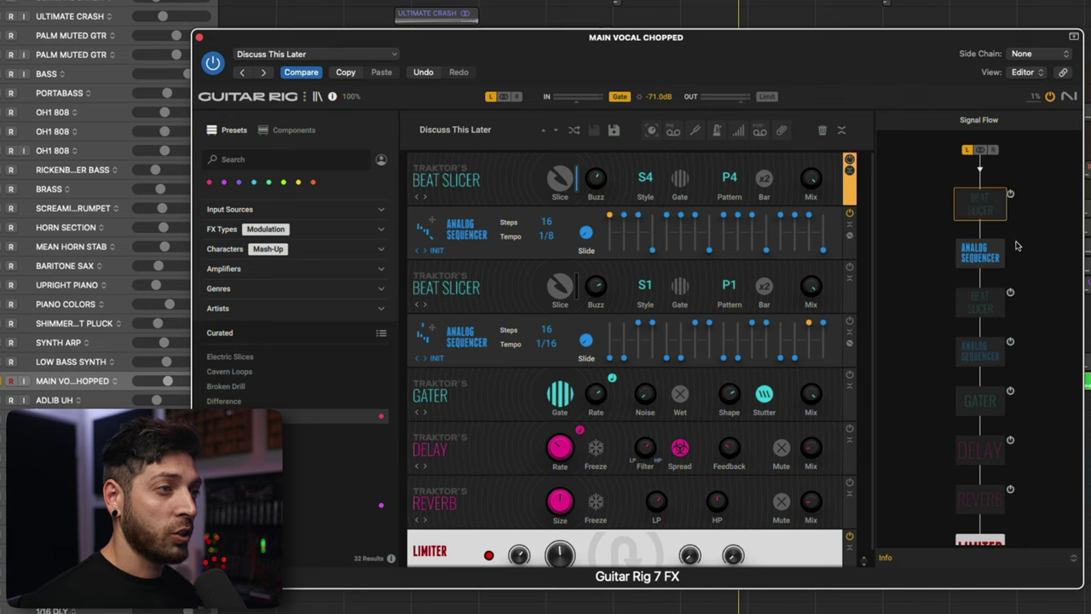
{"action": "left_click", "coordinate": [1010, 246]}
{"action": "left_click", "coordinate": [1011, 292]}
{"action": "left_click", "coordinate": [1011, 341]}
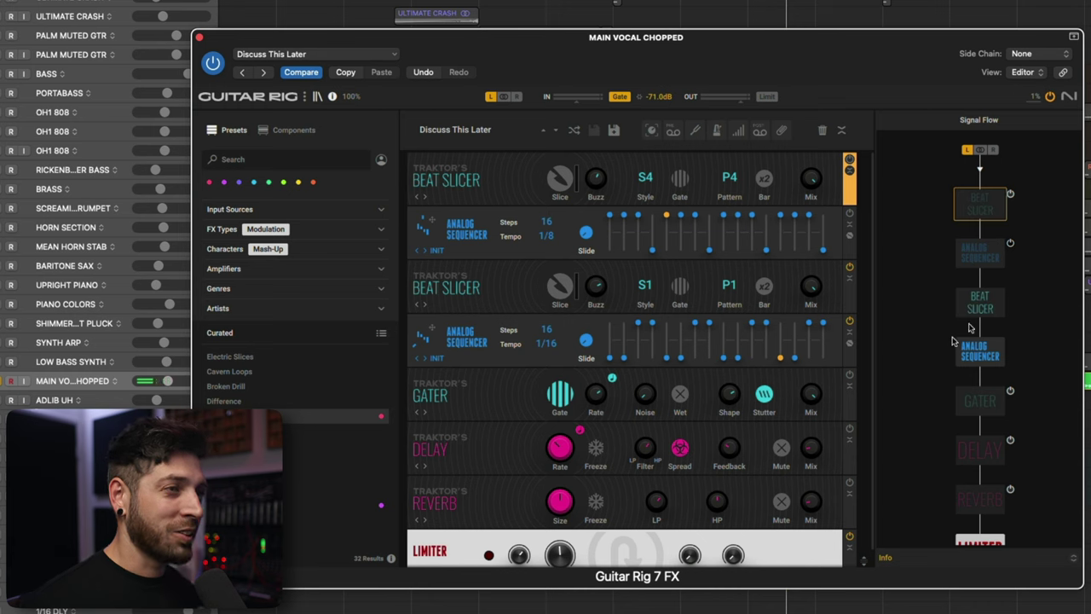
{"action": "left_click", "coordinate": [1010, 245]}
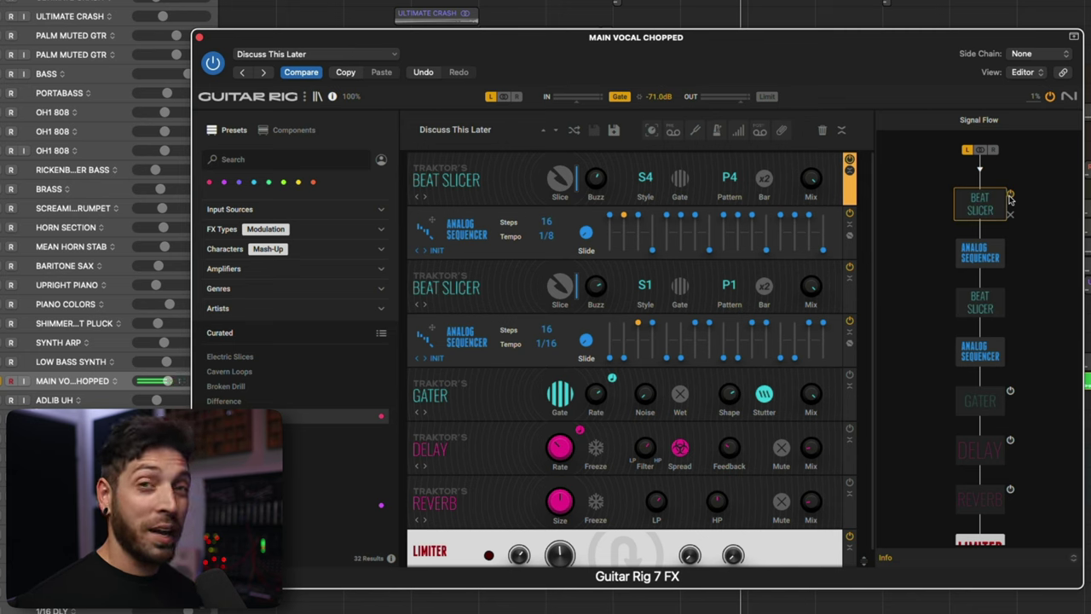
{"action": "left_click", "coordinate": [1010, 392]}
Step: Toggle the slicer and sequencer modules so both Analog Sequencers, the second Beat Slicer and Gater stay on
{"action": "left_click", "coordinate": [1010, 342]}
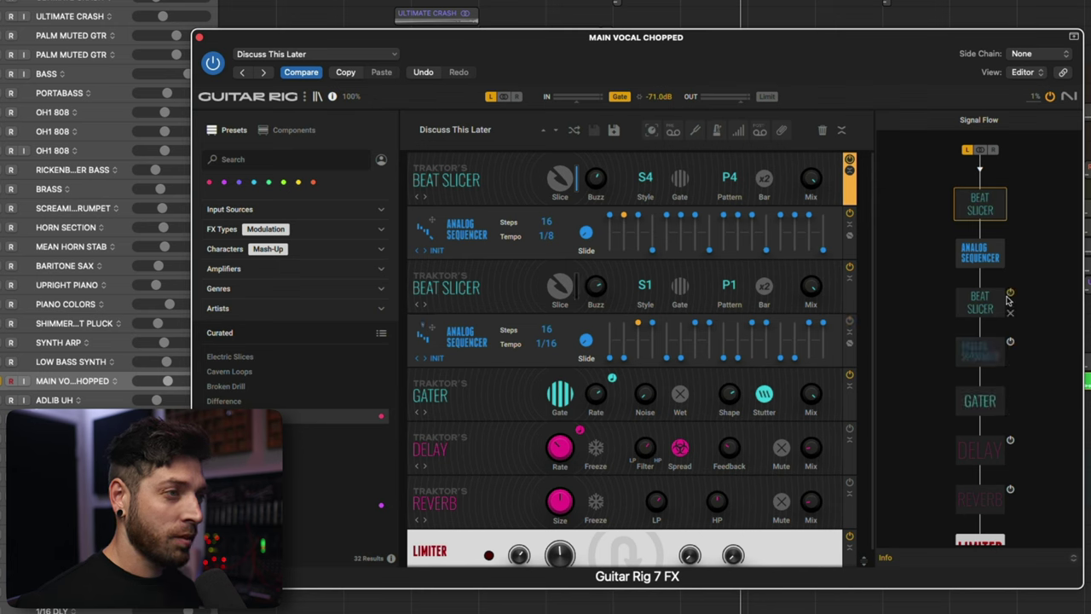
{"action": "left_click", "coordinate": [1010, 293]}
{"action": "left_click", "coordinate": [1010, 245]}
{"action": "left_click", "coordinate": [1011, 194]}
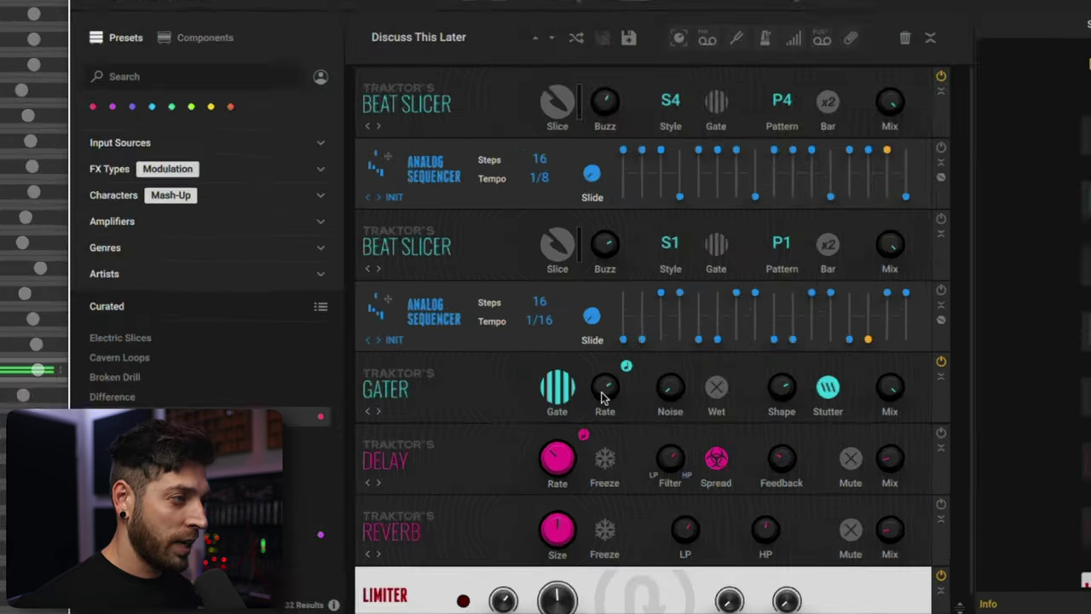
{"action": "mouse_move", "coordinate": [595, 394]}
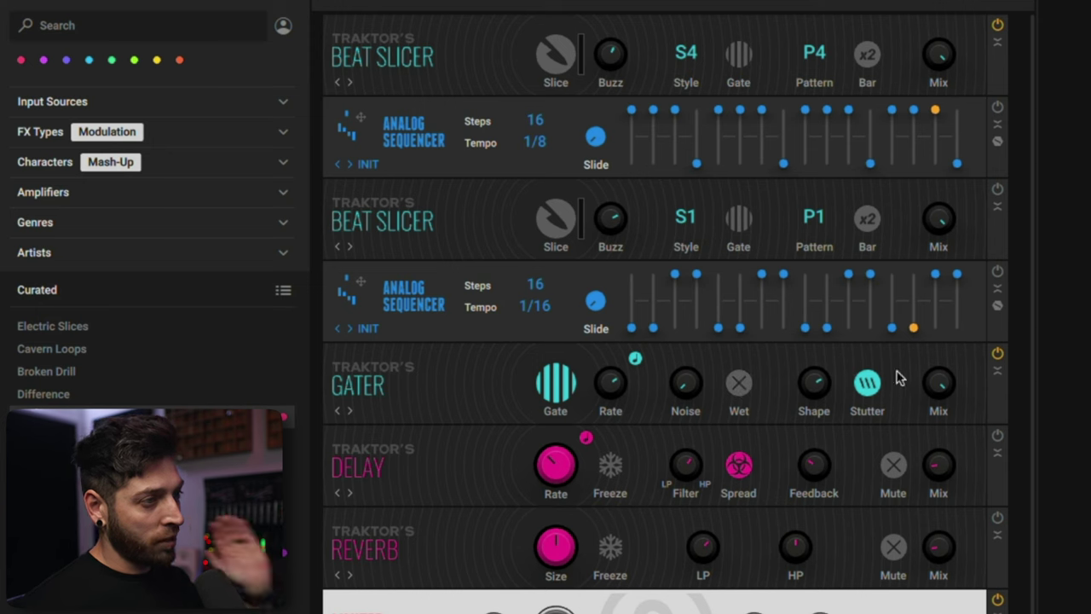
{"action": "mouse_move", "coordinate": [819, 387]}
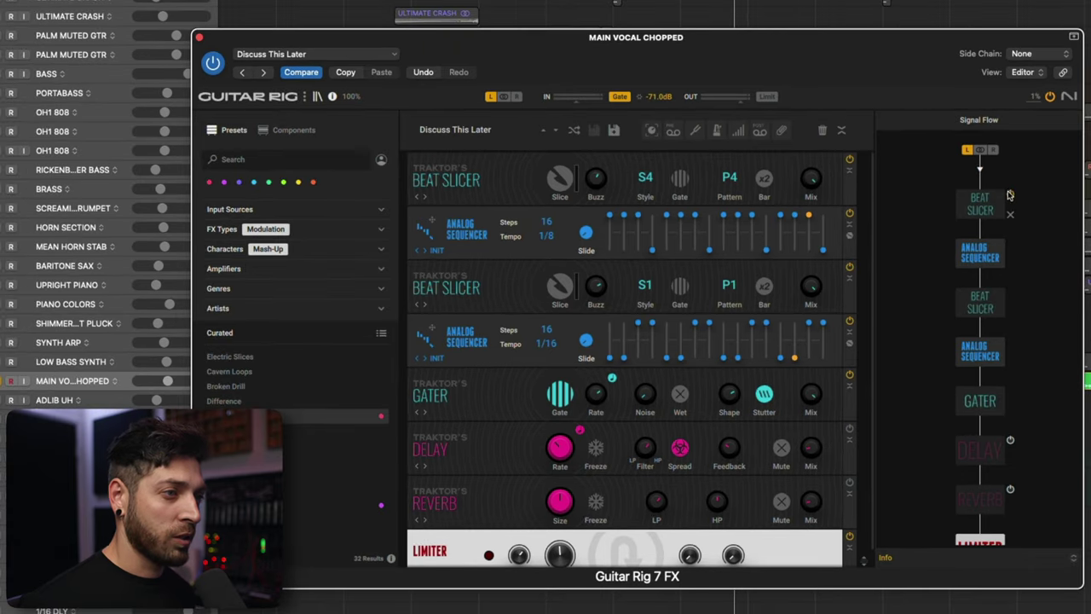
{"action": "left_click", "coordinate": [1009, 195]}
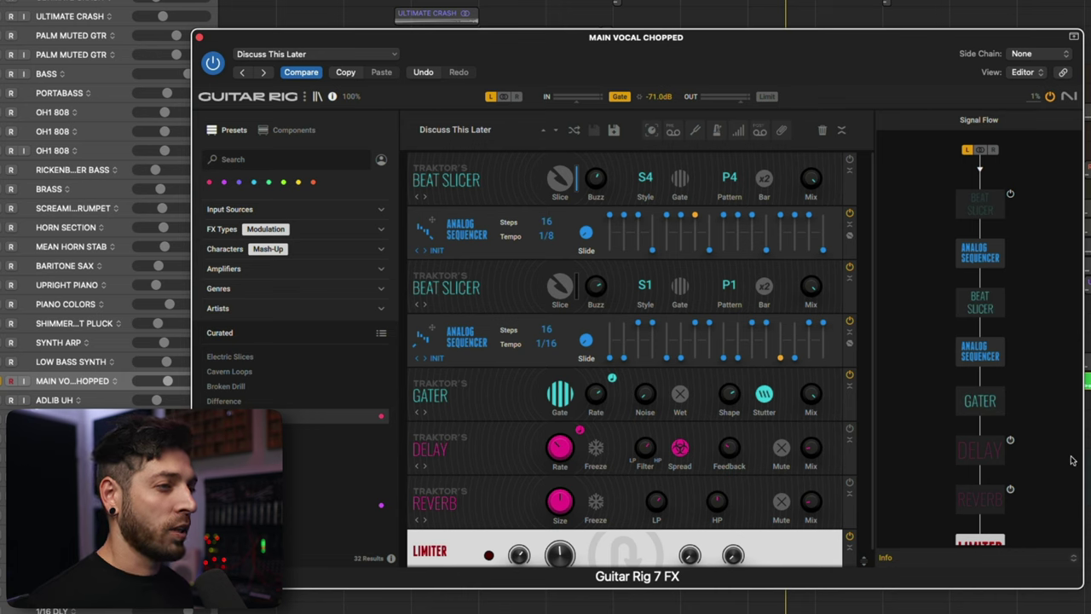
Step: Audition the vocal chain with Gater and second Beat Slicer bypassed, then with every module on
{"action": "left_click", "coordinate": [1010, 391]}
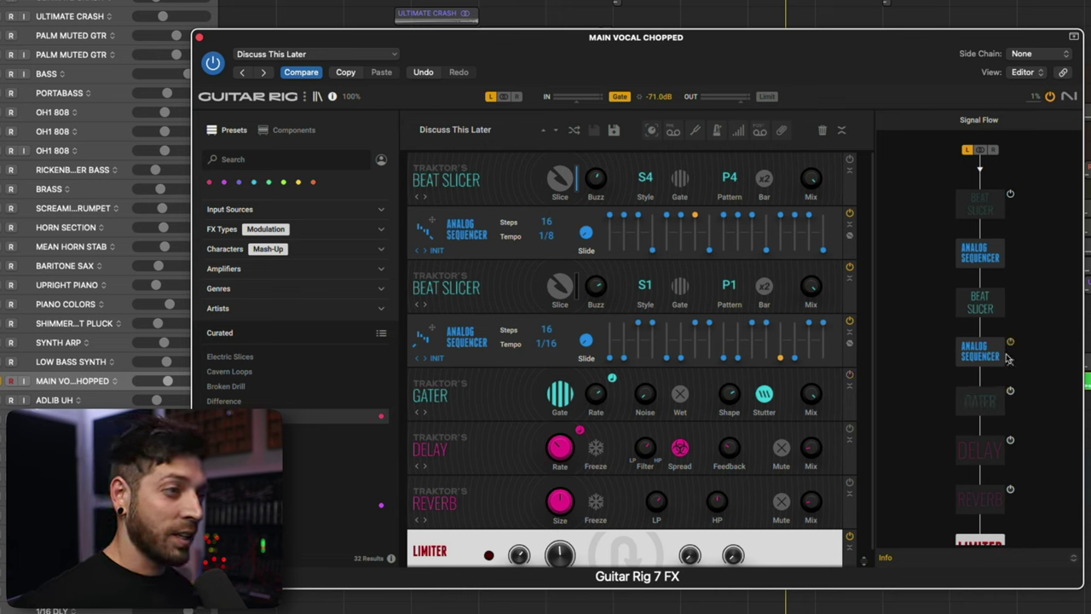
{"action": "left_click", "coordinate": [1009, 344]}
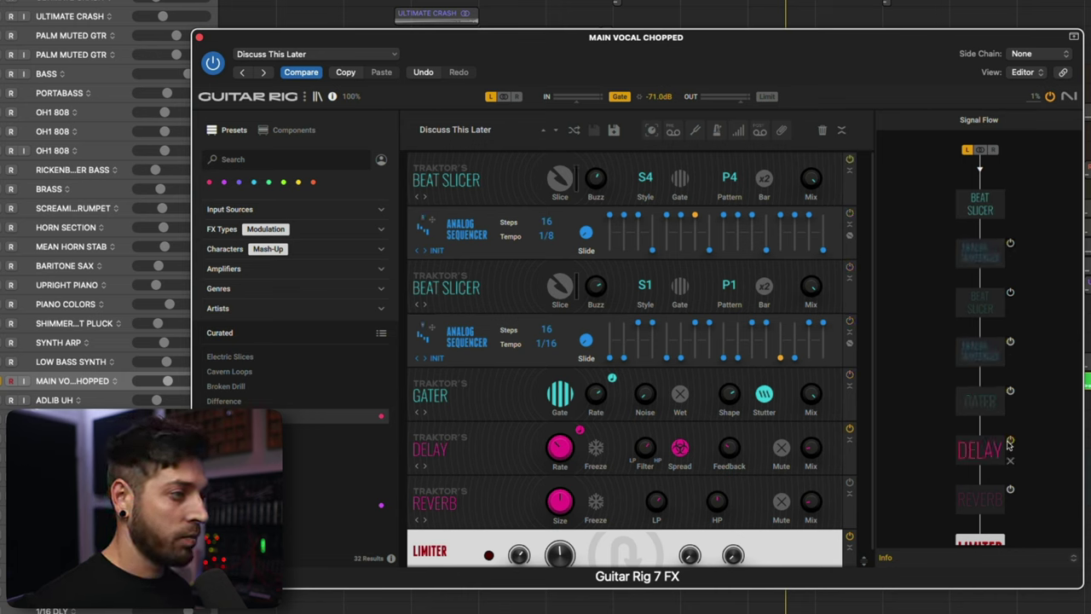
{"action": "key", "text": "space"}
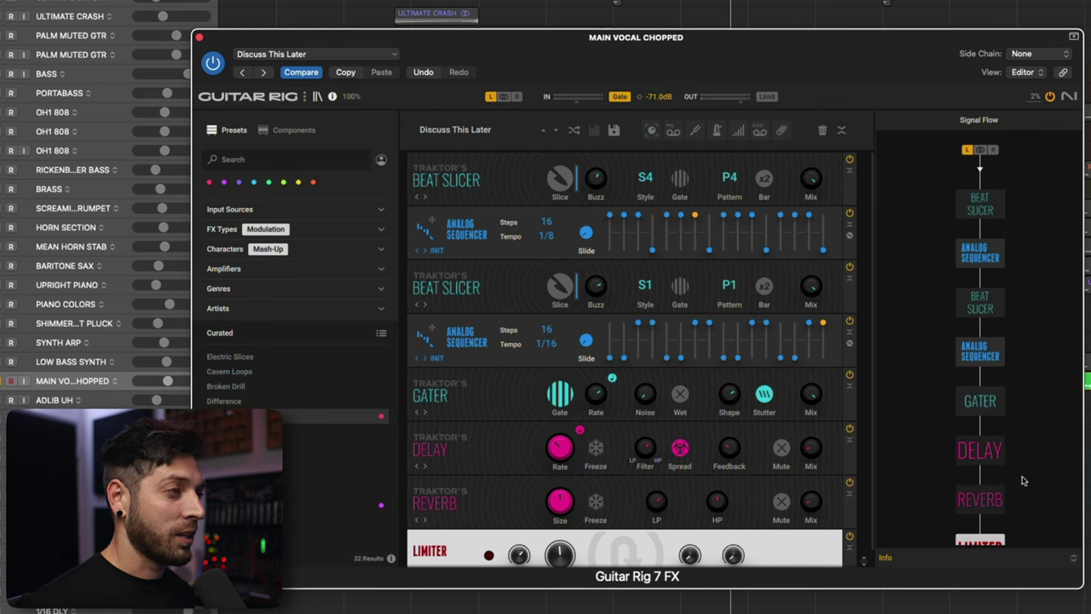
{"action": "key", "text": "space"}
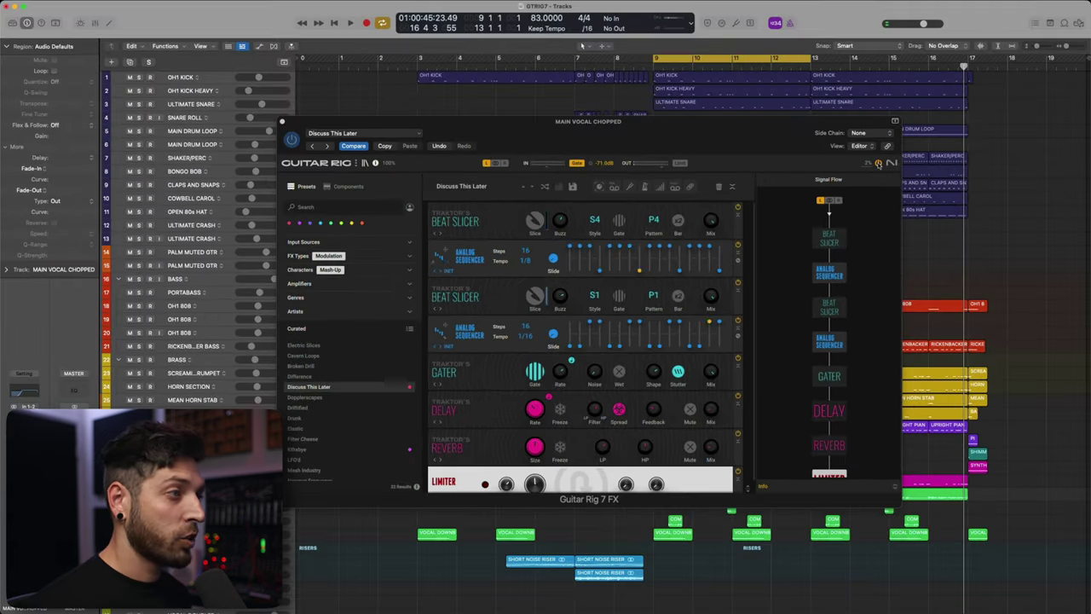
Step: Play back the song, then stretch the cycle range to loop bar 9 through bar 16 beat 3
{"action": "key", "text": "space"}
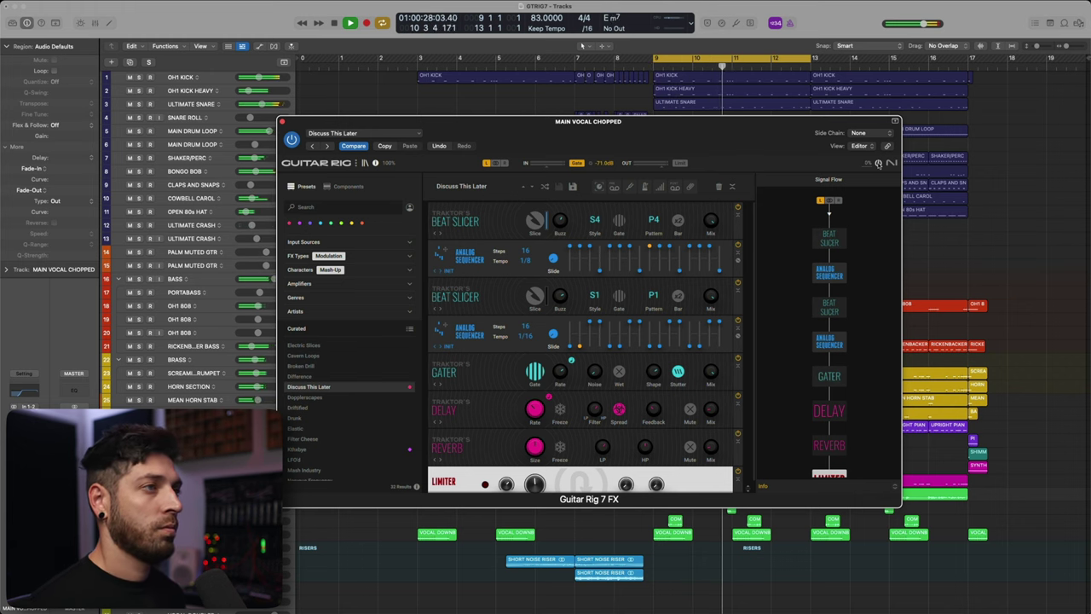
{"action": "key", "text": "space"}
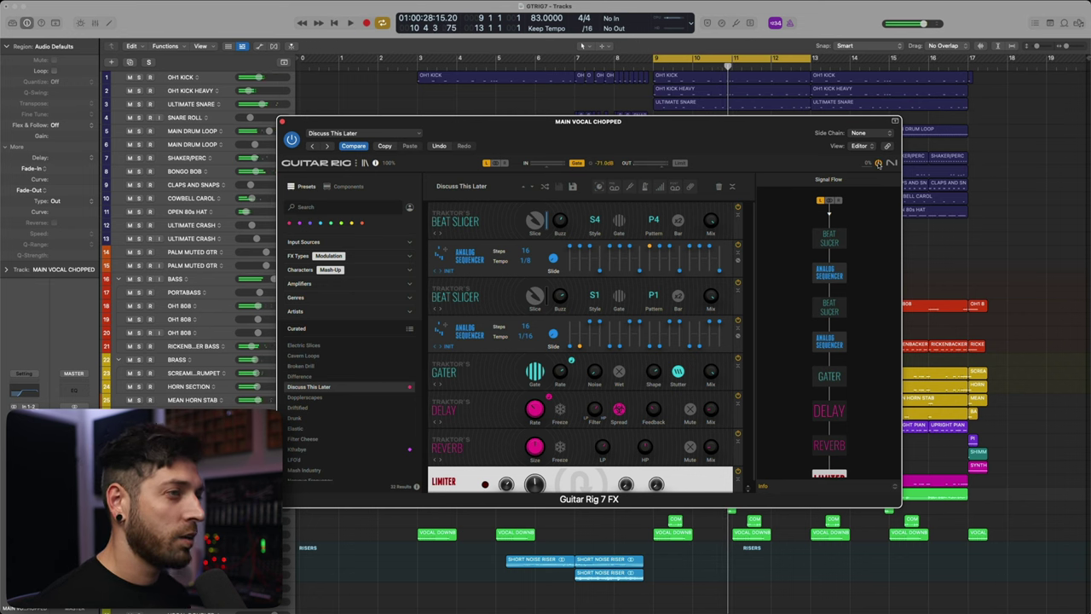
{"action": "key", "text": "space"}
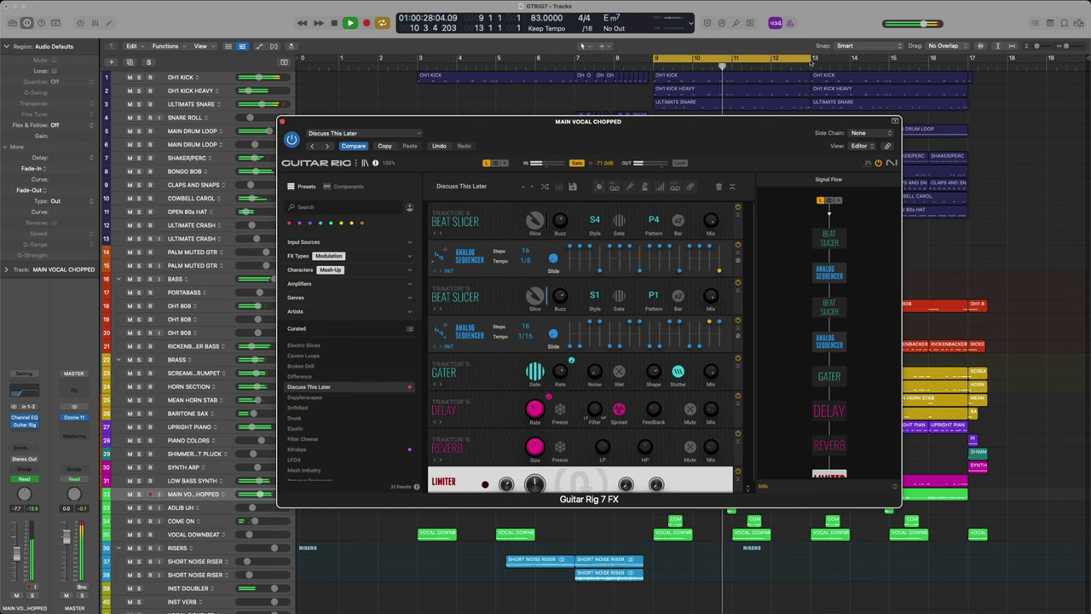
{"action": "left_click_drag", "start_coordinate": [810, 61], "coordinate": [972, 74]}
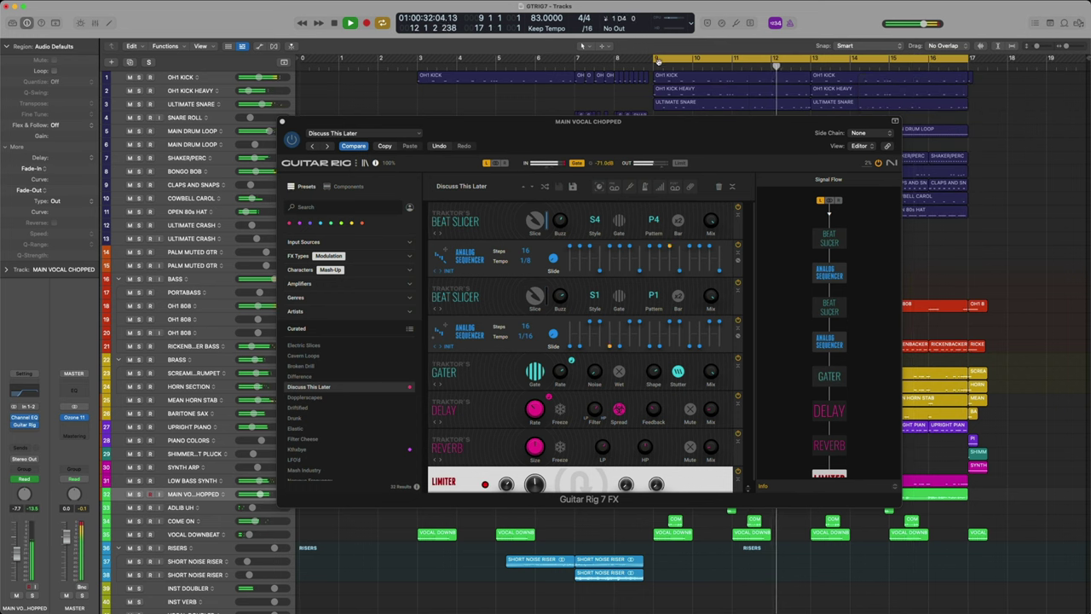